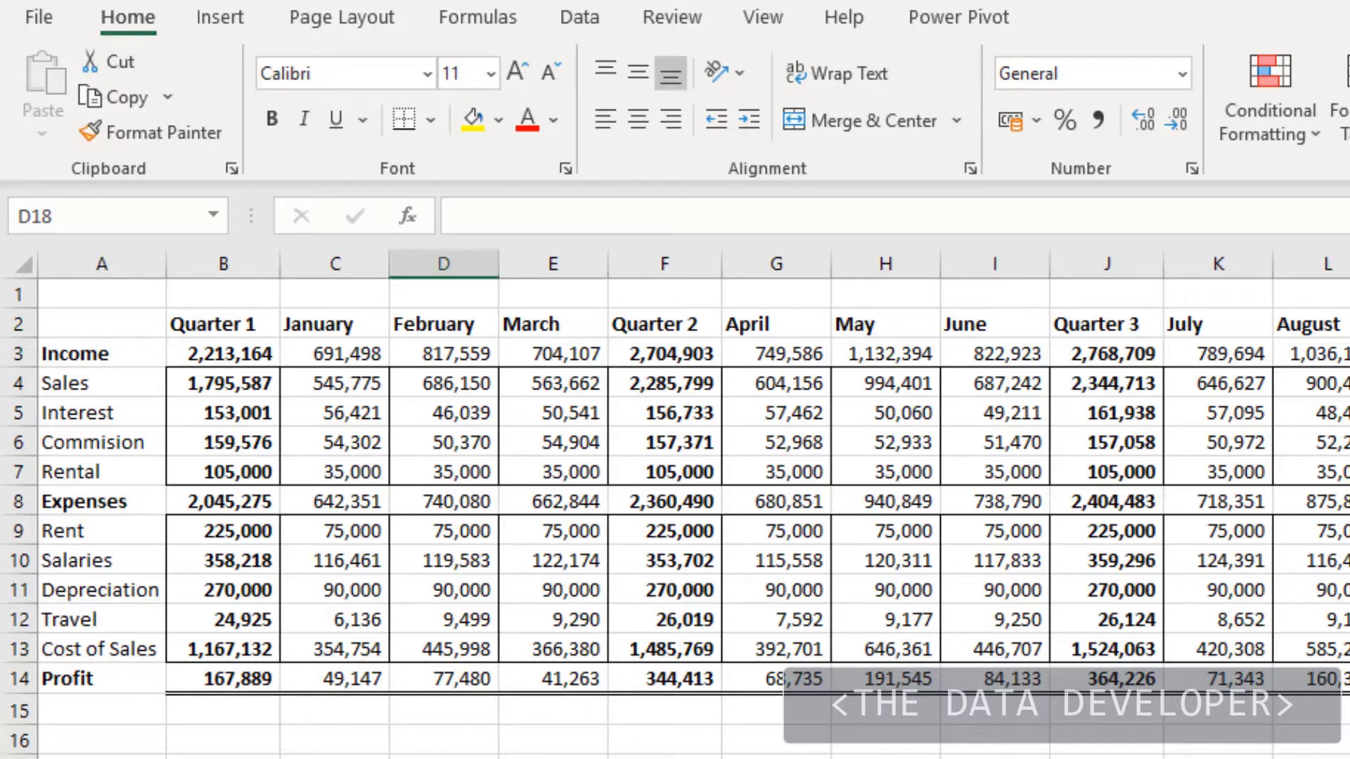
# Step: Examine the income and expense row categories, the monthly and quarterly columns, and the Quarter 1 income formula
pyautogui.click(83, 355)
pyautogui.moveTo(74, 393); pyautogui.dragTo(88, 478)
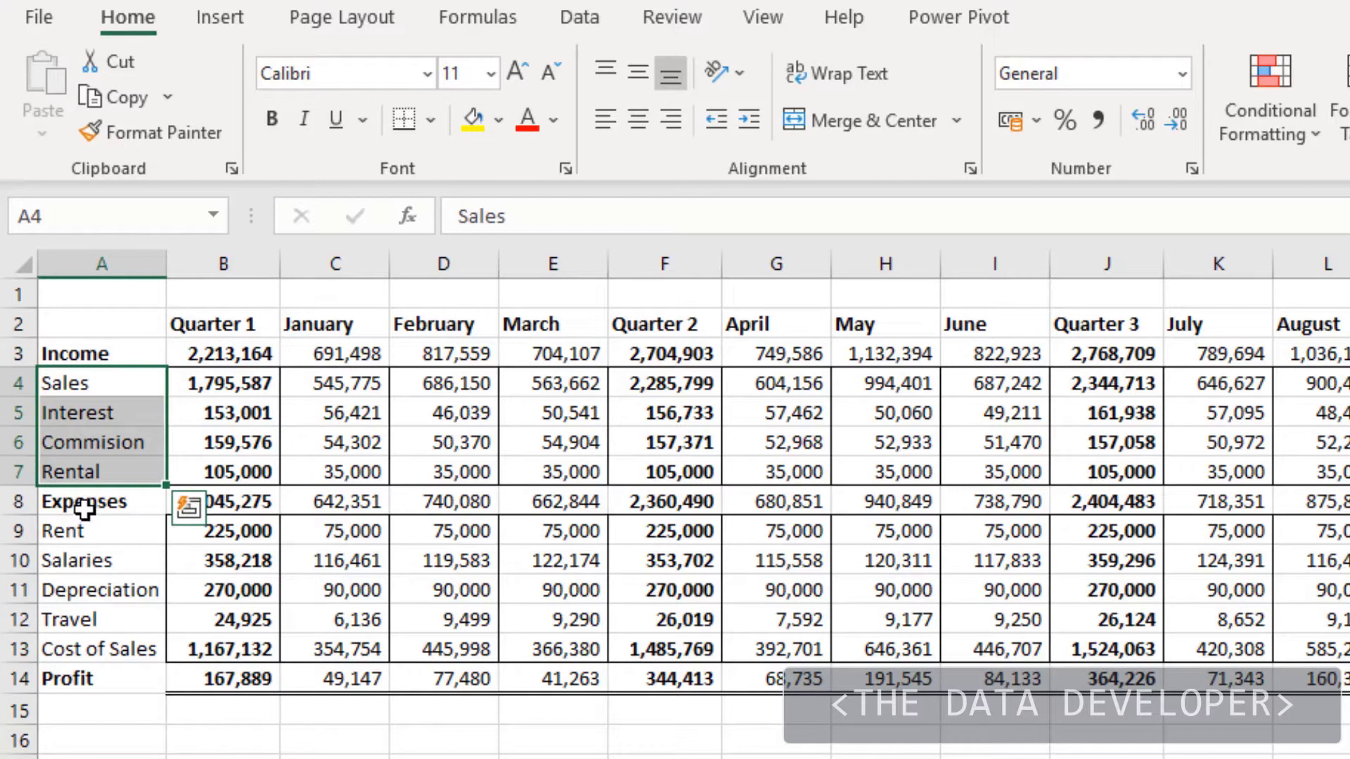
pyautogui.click(80, 509)
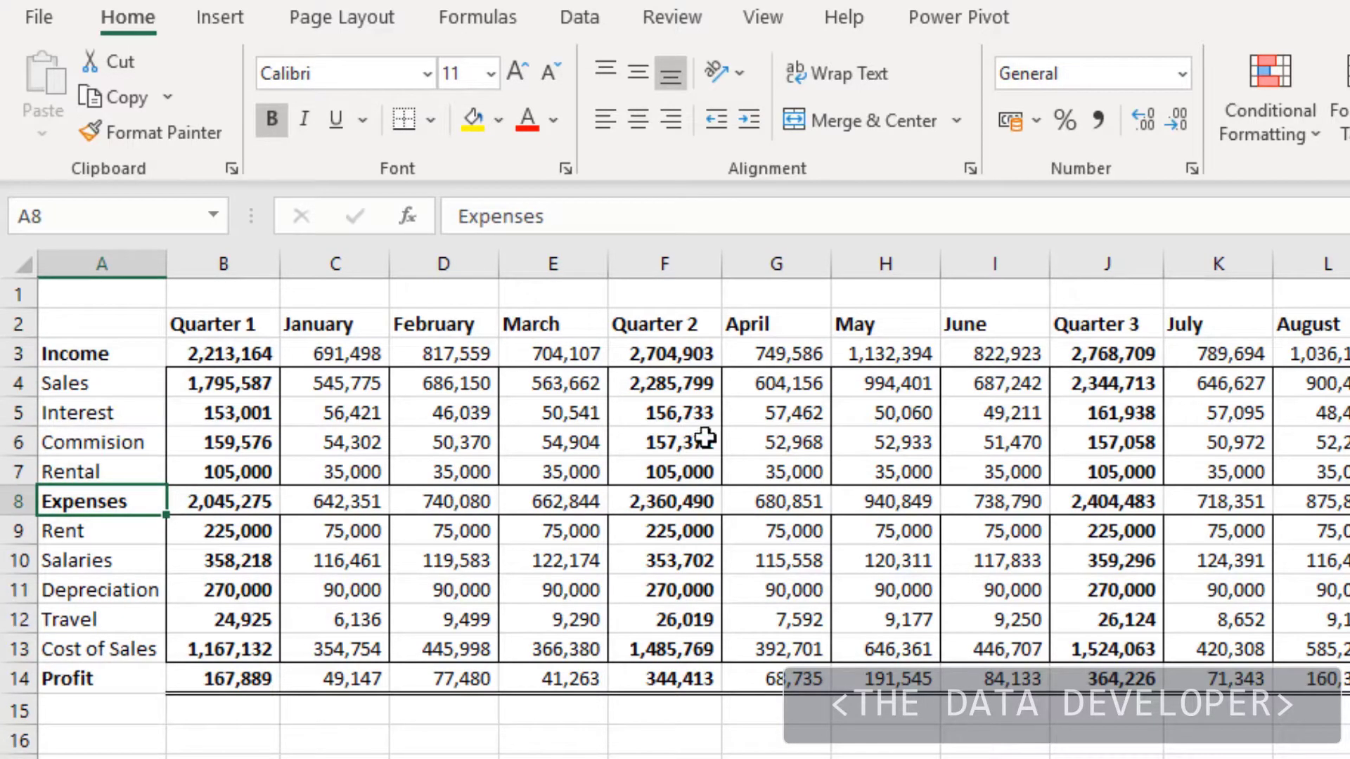
pyautogui.moveTo(335, 264); pyautogui.dragTo(552, 264)
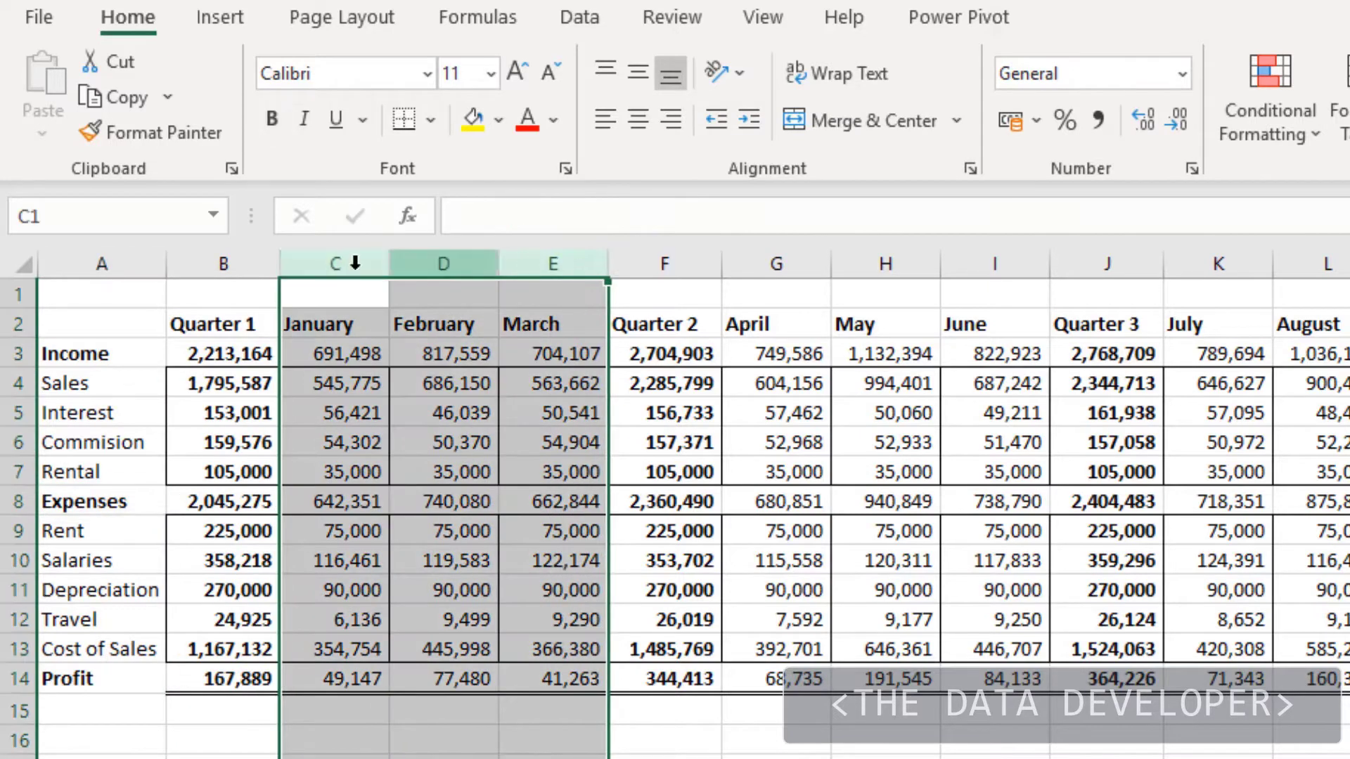
pyautogui.click(200, 262)
pyautogui.click(335, 758)
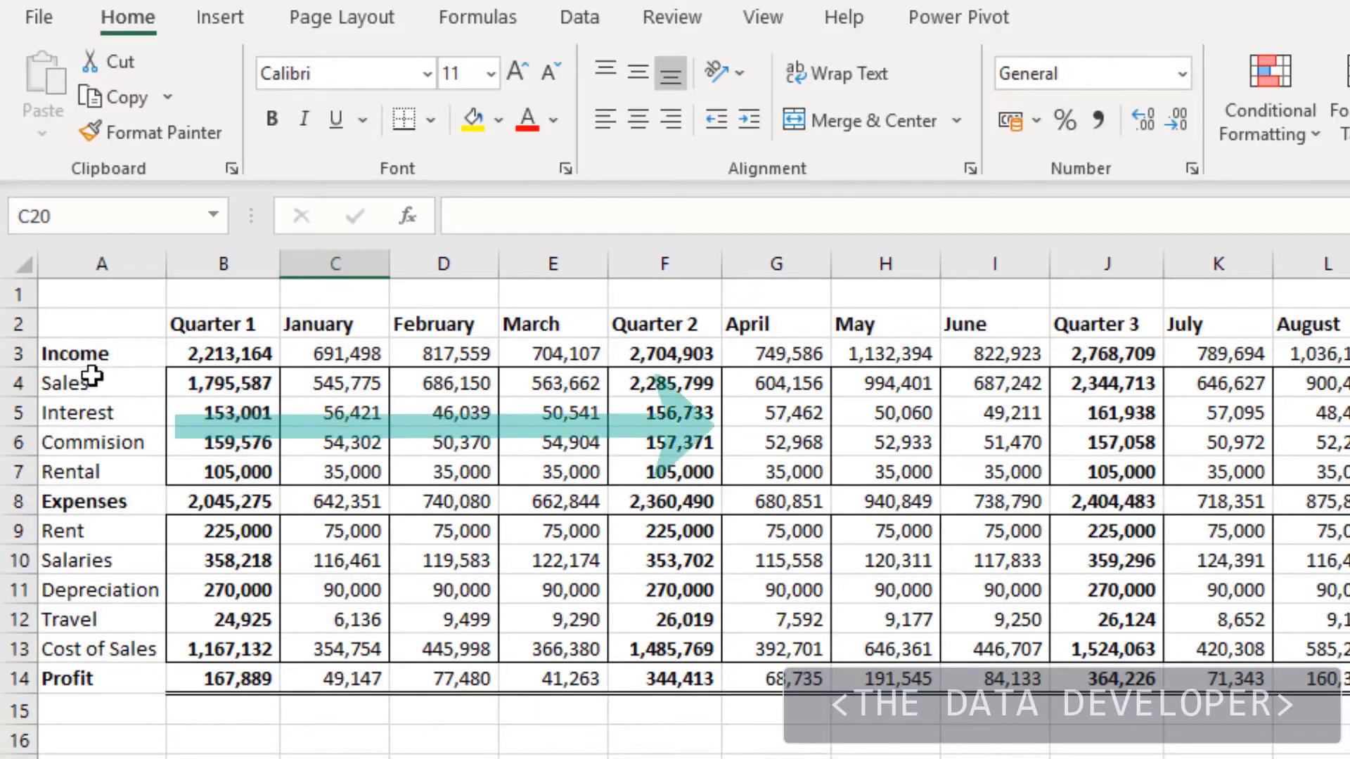
pyautogui.click(218, 360)
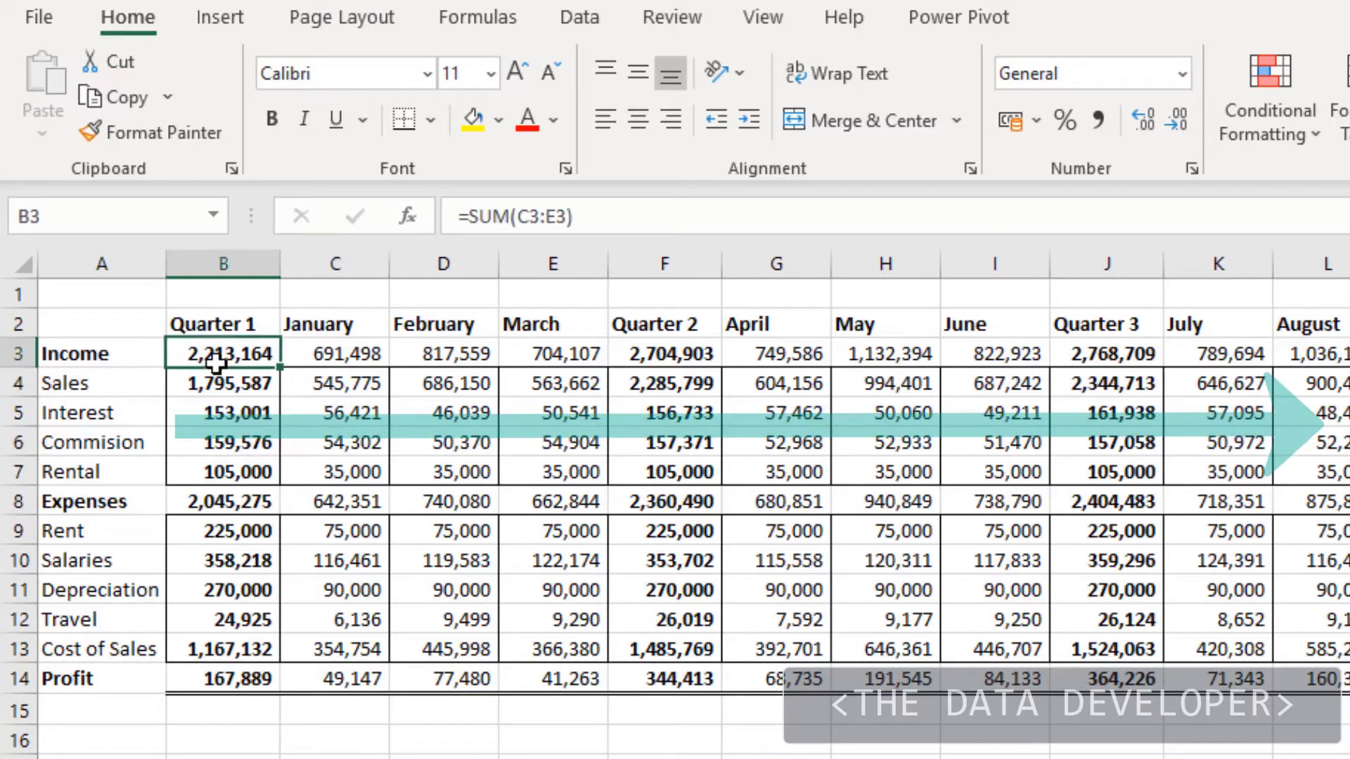
# Step: Group the income detail rows from Sales to Rental as rows
pyautogui.click(102, 380)
pyautogui.moveTo(103, 402); pyautogui.dragTo(107, 482)
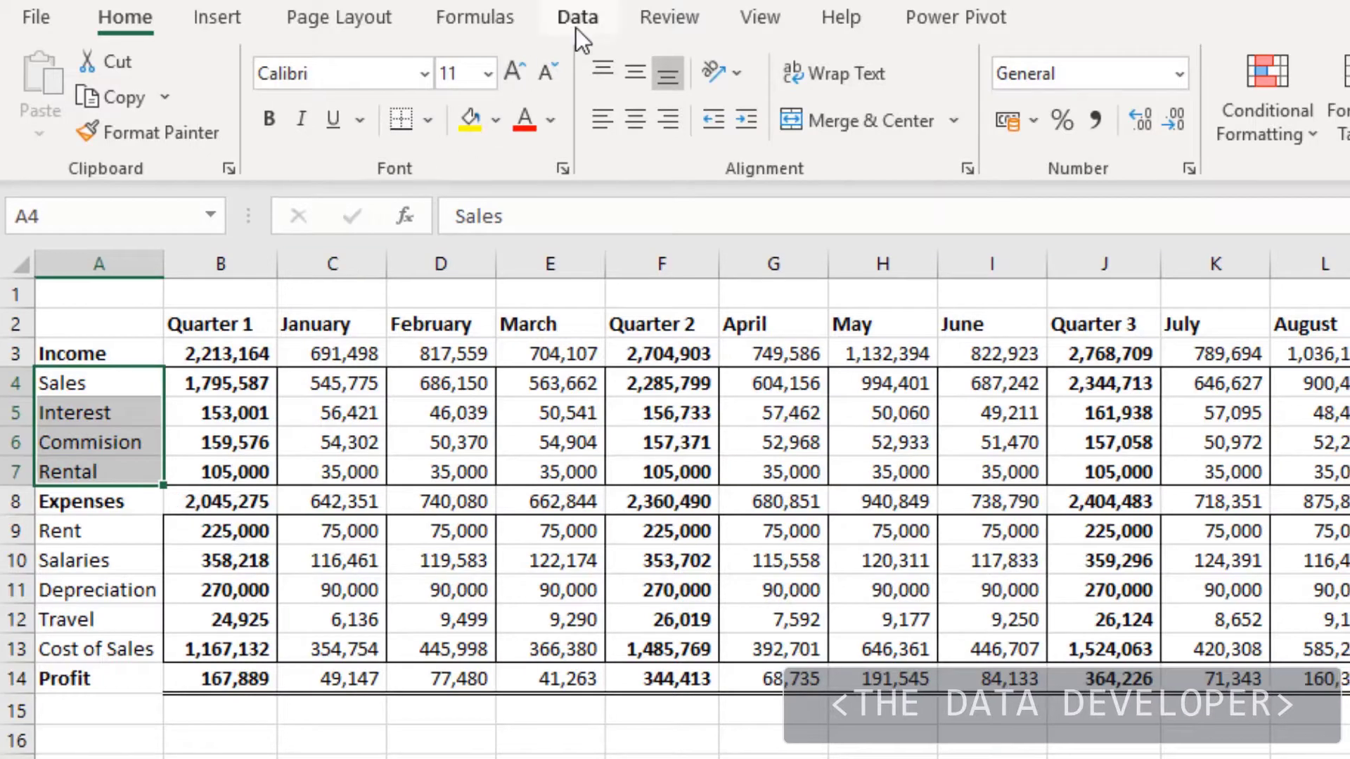
pyautogui.click(577, 25)
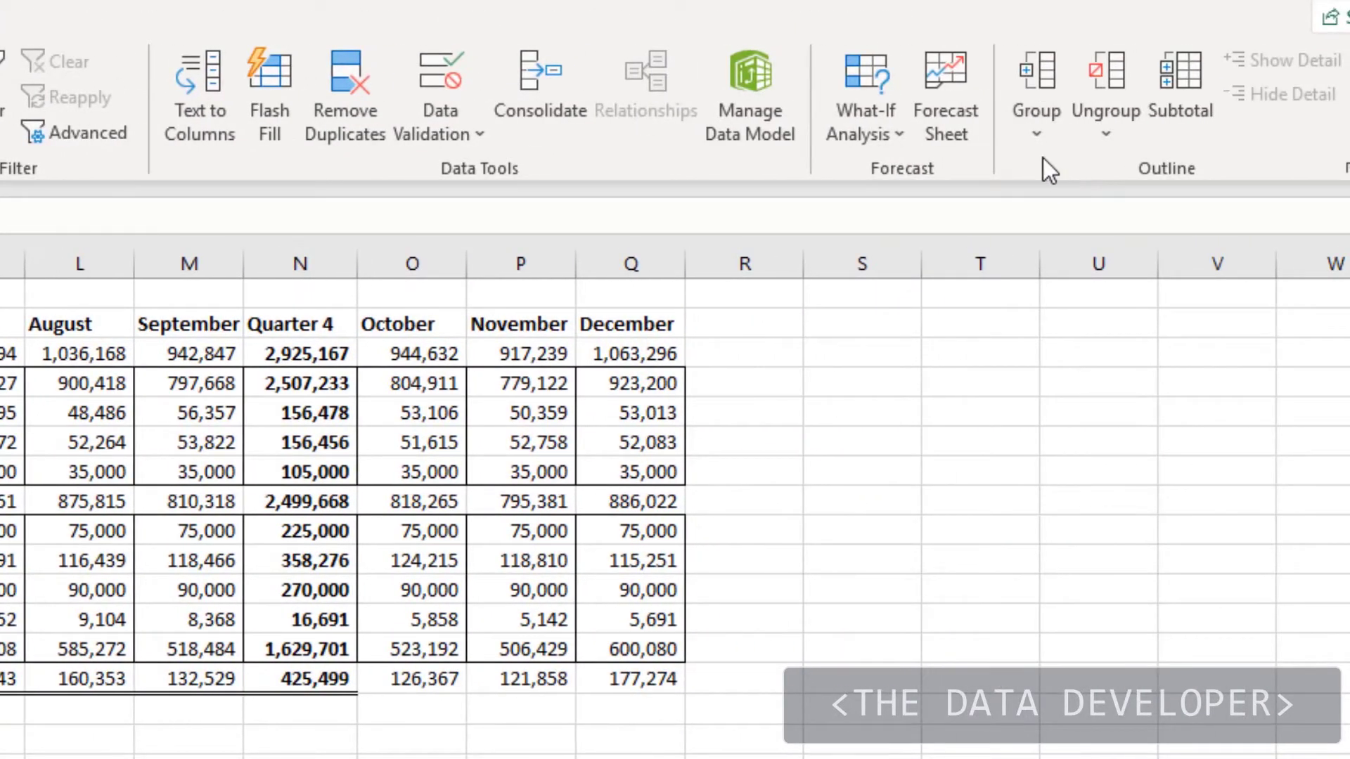
pyautogui.click(1039, 65)
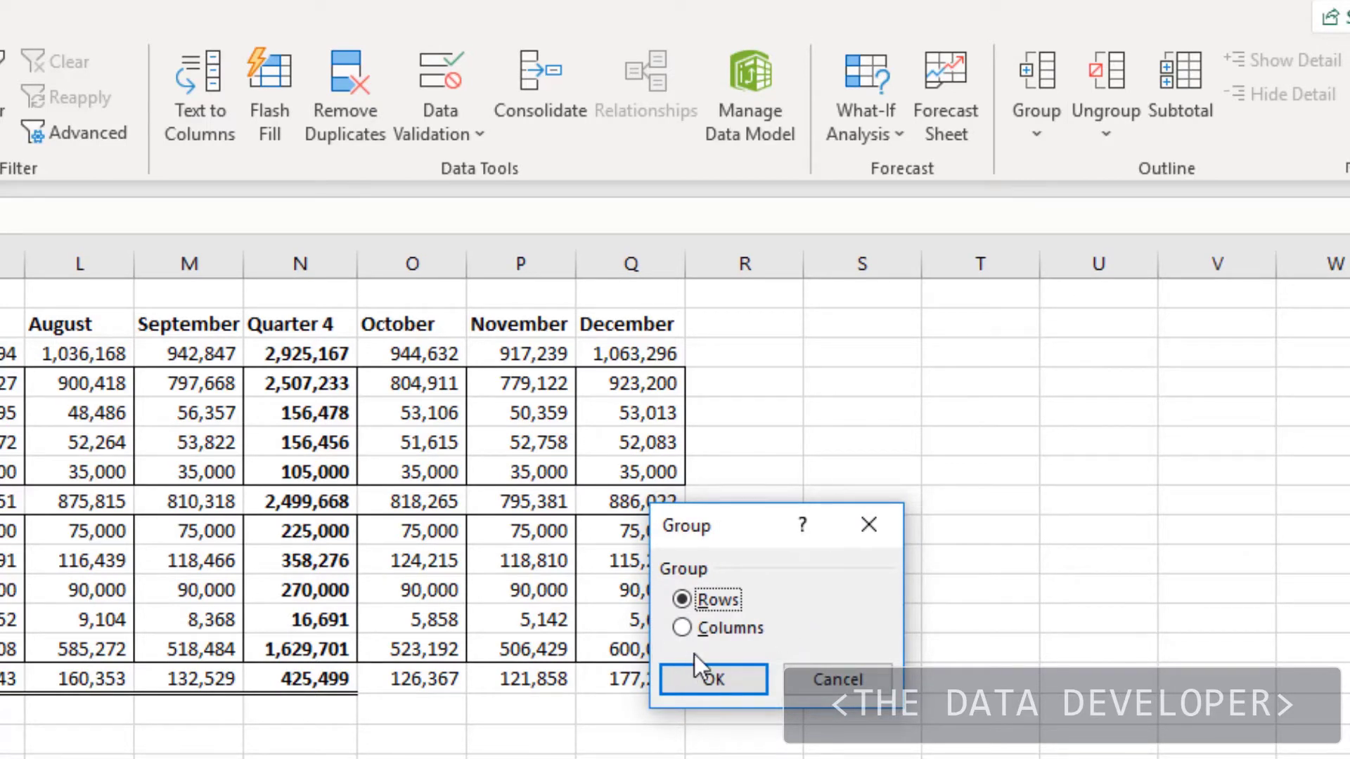
pyautogui.click(891, 679)
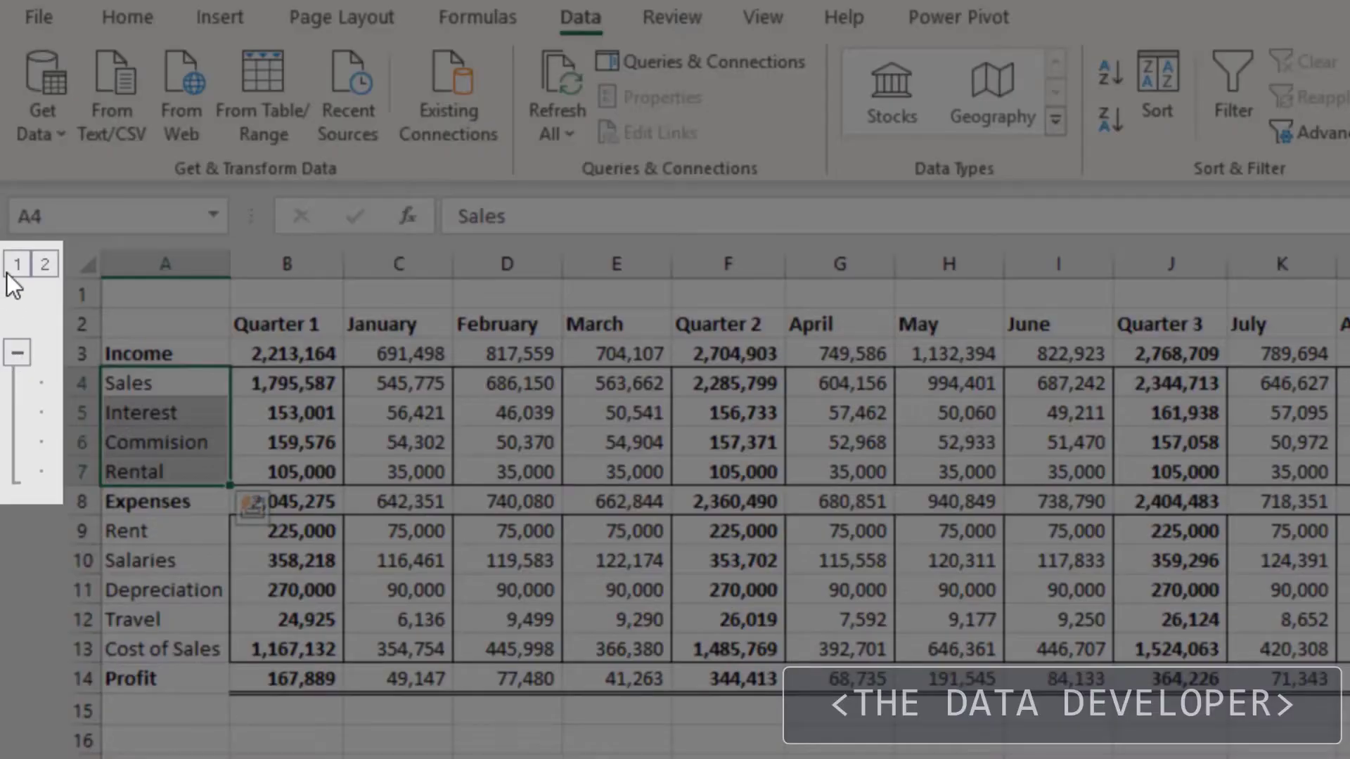
# Step: Switch the row outline between its summary and detail levels, finishing with the income details collapsed
pyautogui.click(17, 264)
pyautogui.click(209, 621)
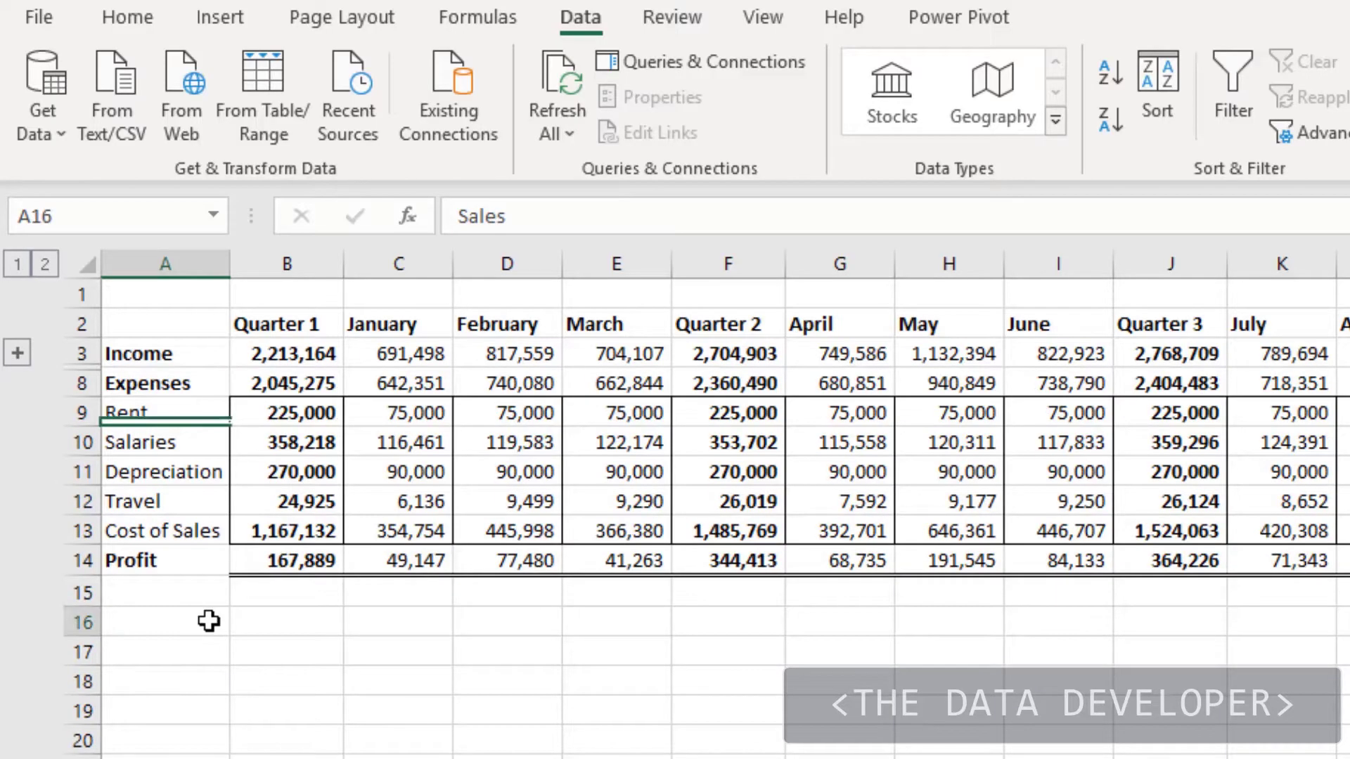
pyautogui.click(43, 263)
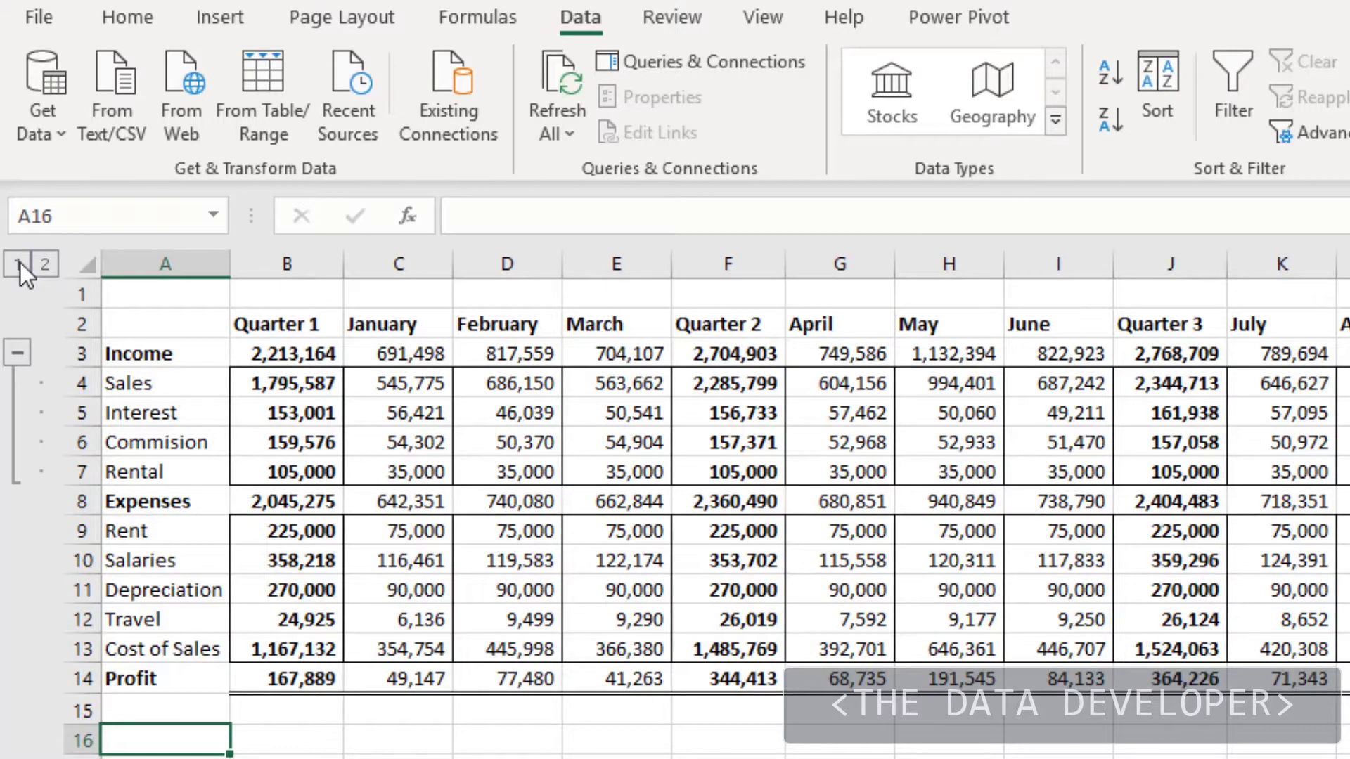
pyautogui.click(19, 265)
# Step: Group the expense detail rows from Rent to Cost of Sales as rows
pyautogui.moveTo(175, 415); pyautogui.dragTo(154, 526)
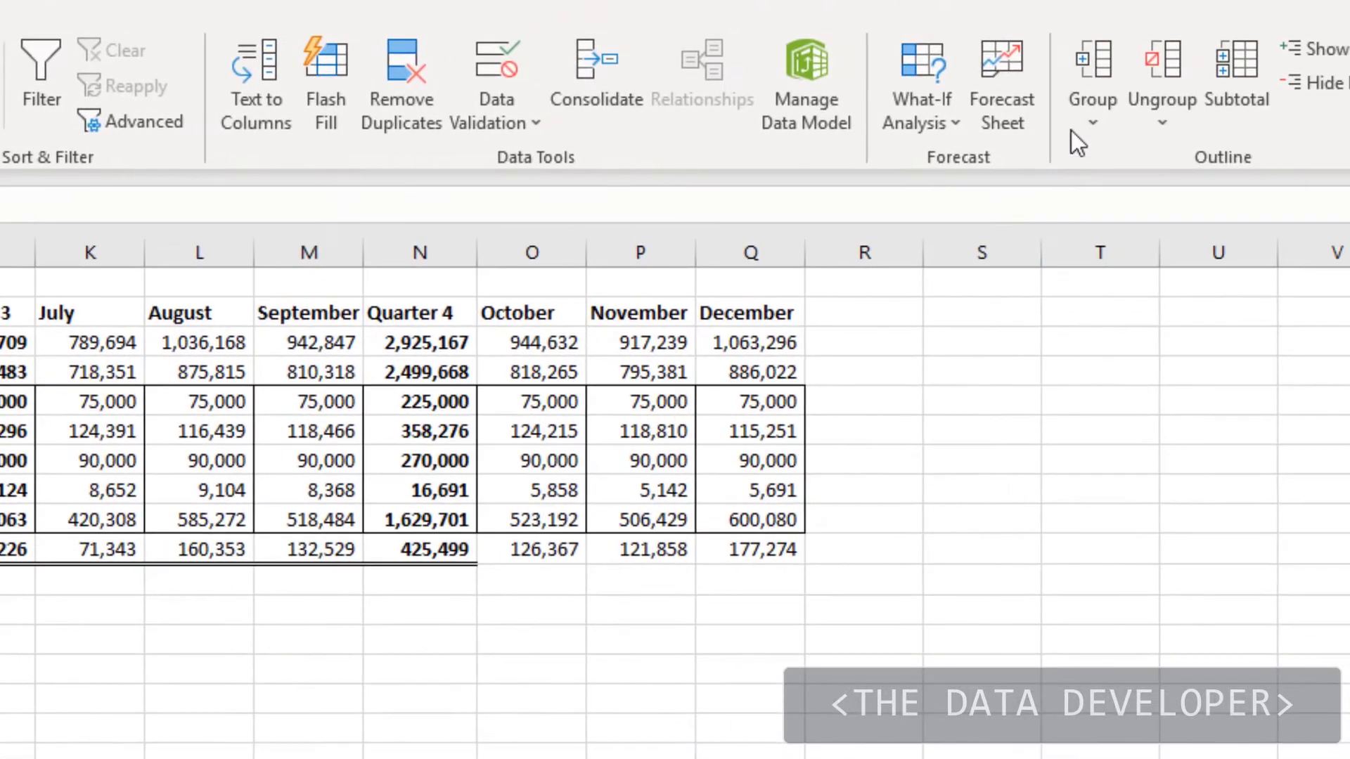
pyautogui.click(1095, 59)
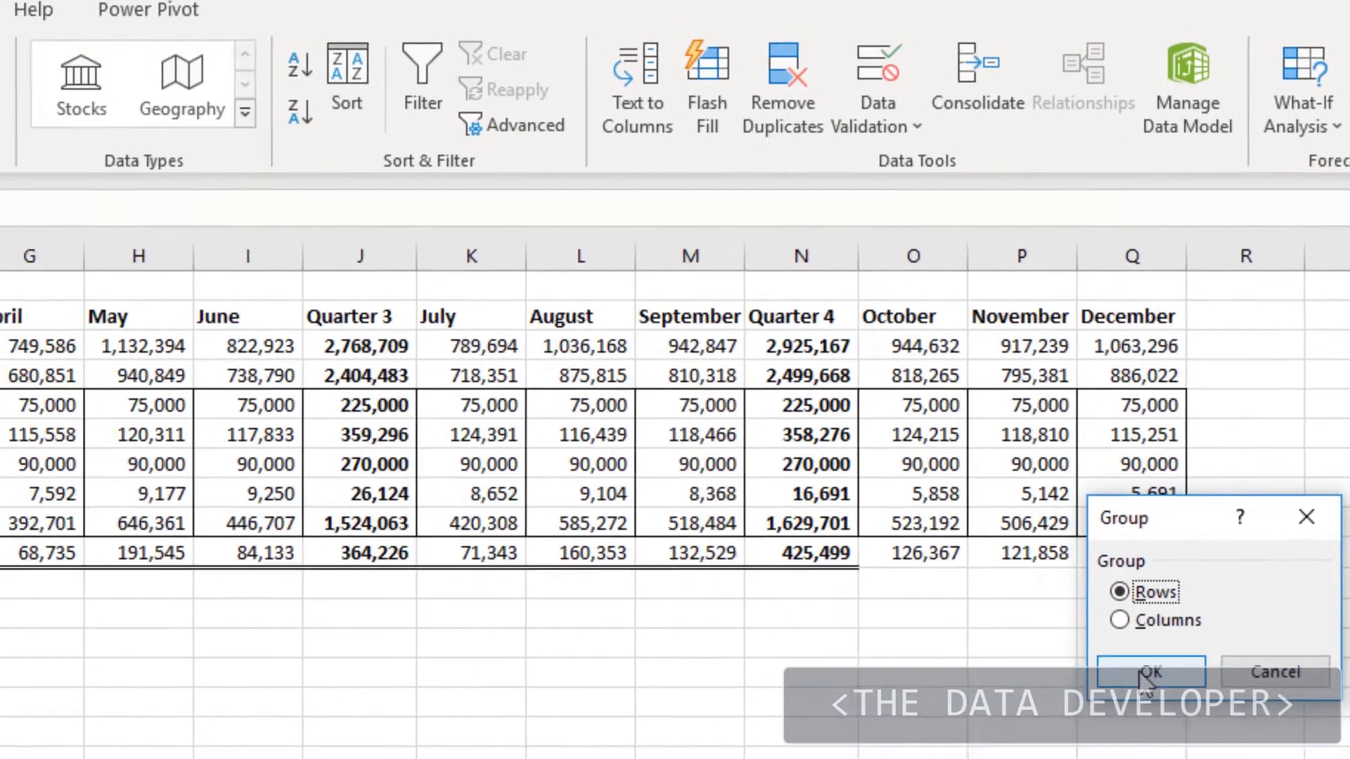
pyautogui.click(753, 658)
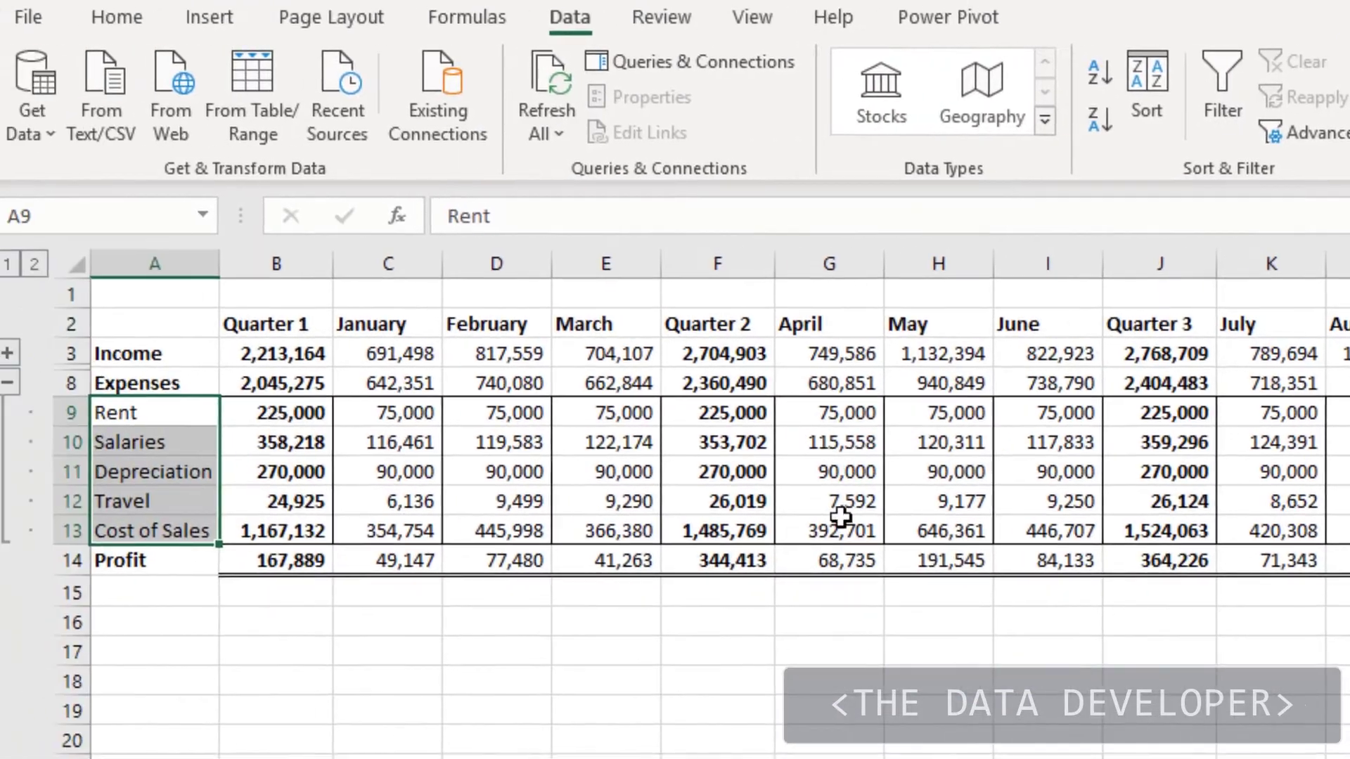
# Step: Collapse the Expenses row group, then show all row details at outline level 2
pyautogui.click(18, 385)
pyautogui.click(200, 501)
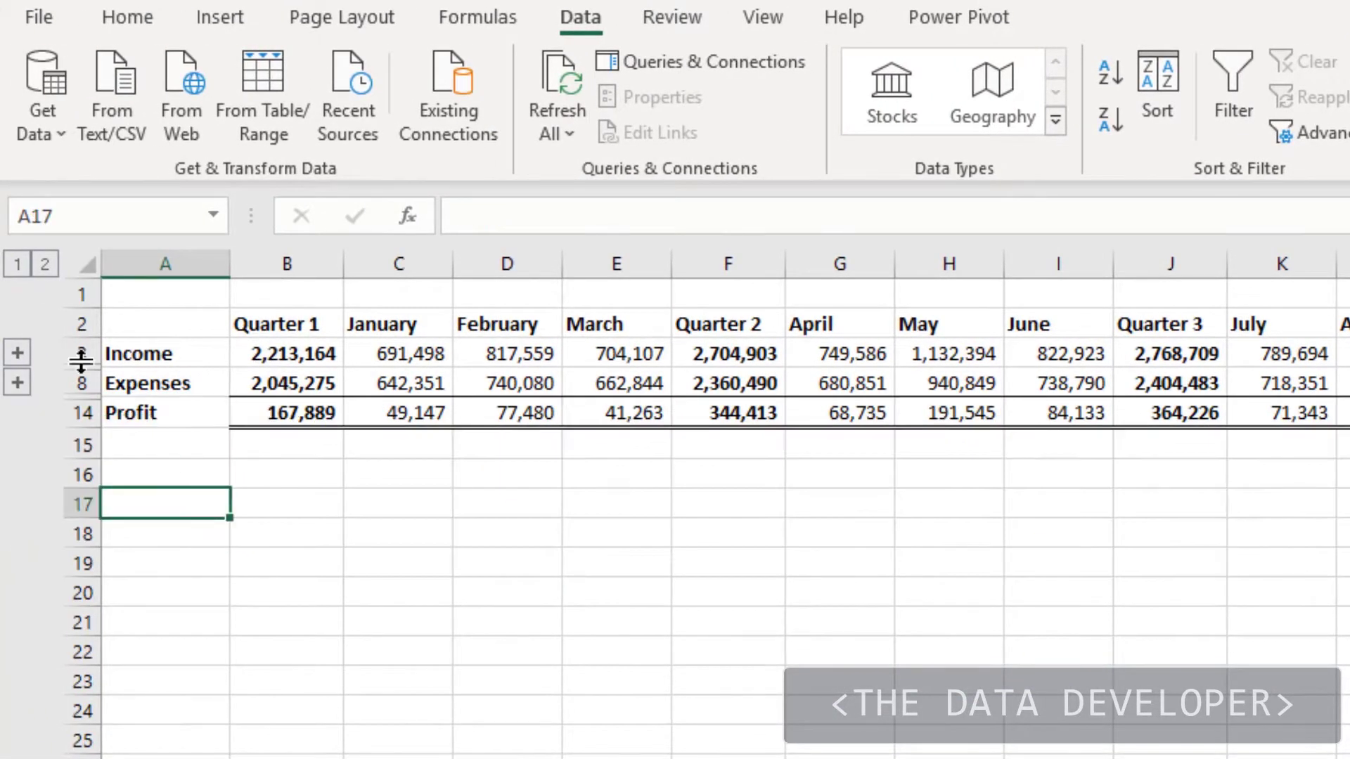
pyautogui.click(45, 266)
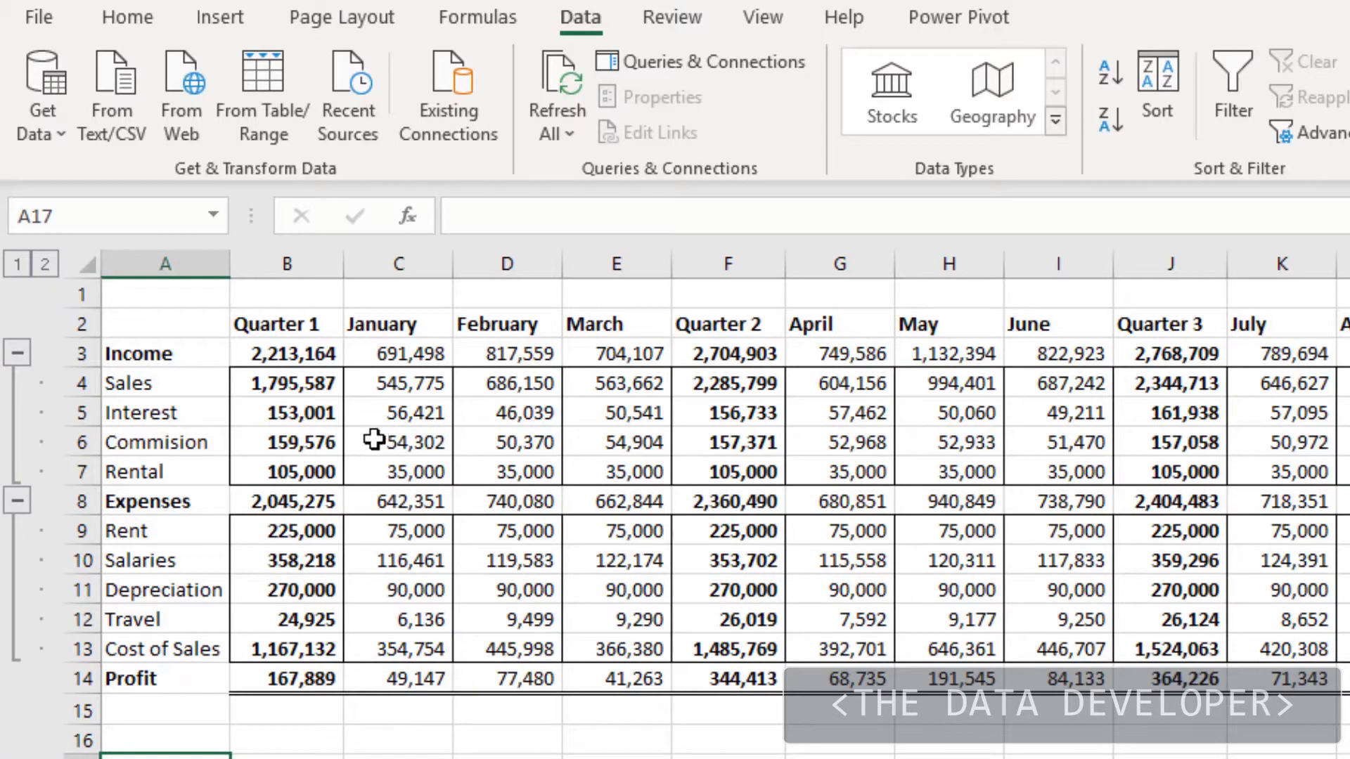
# Step: Group the January to March columns as columns and collapse them under Quarter 1
pyautogui.click(385, 324)
pyautogui.moveTo(386, 324); pyautogui.dragTo(594, 314)
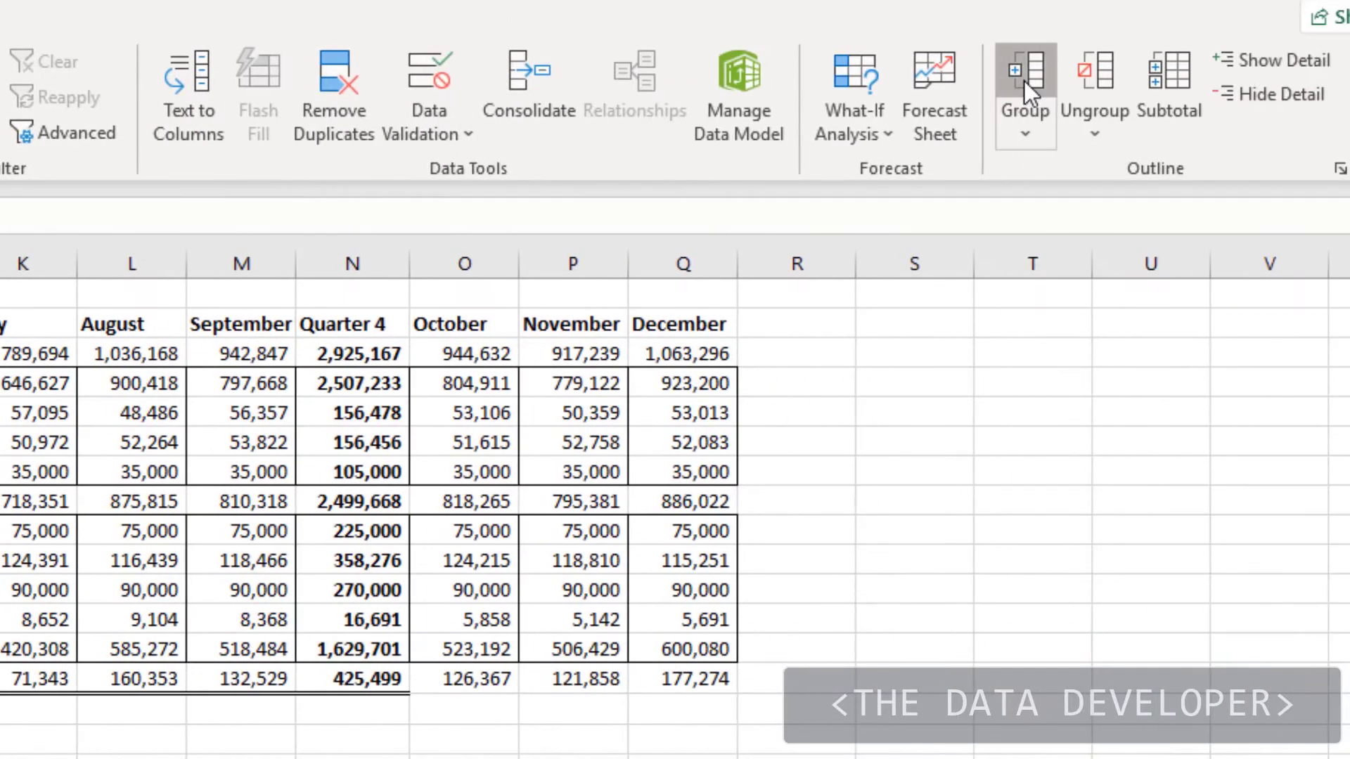
pyautogui.click(1023, 80)
pyautogui.click(677, 630)
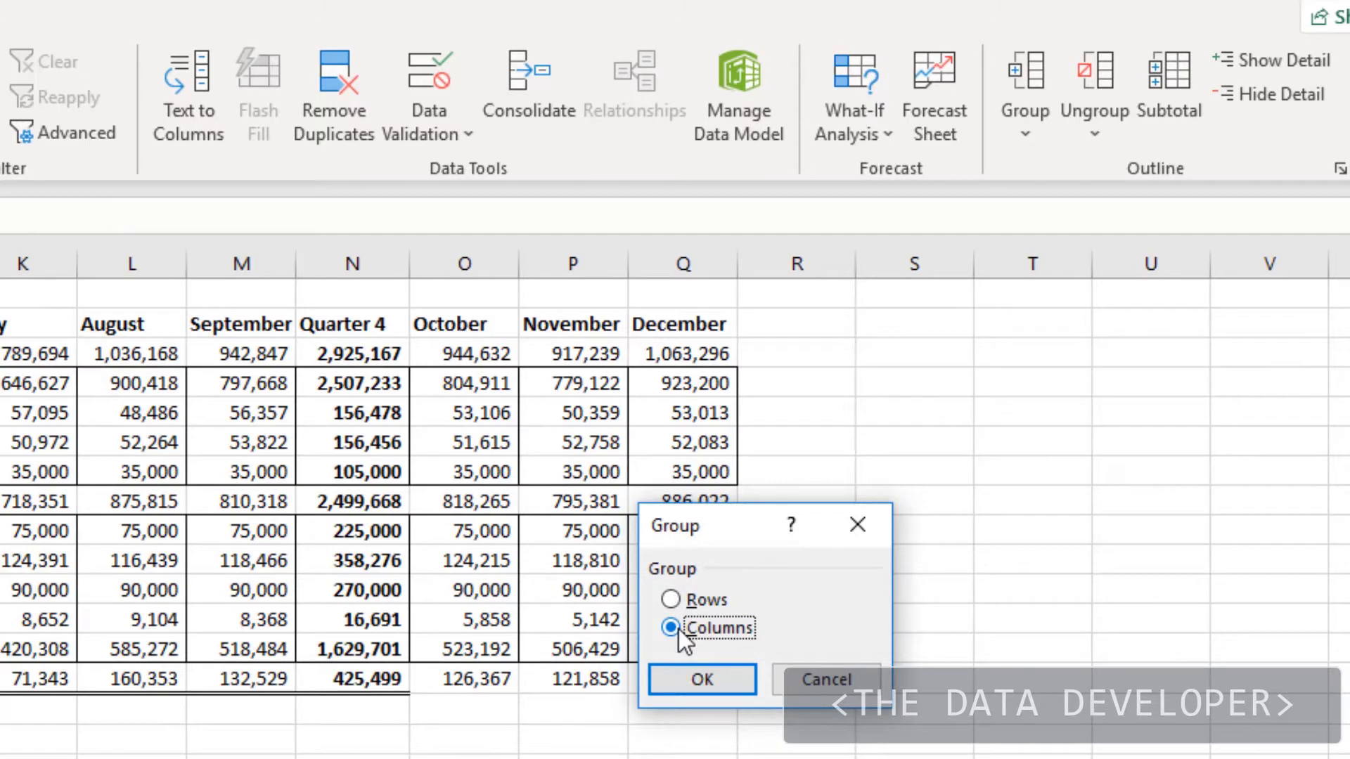
pyautogui.click(857, 693)
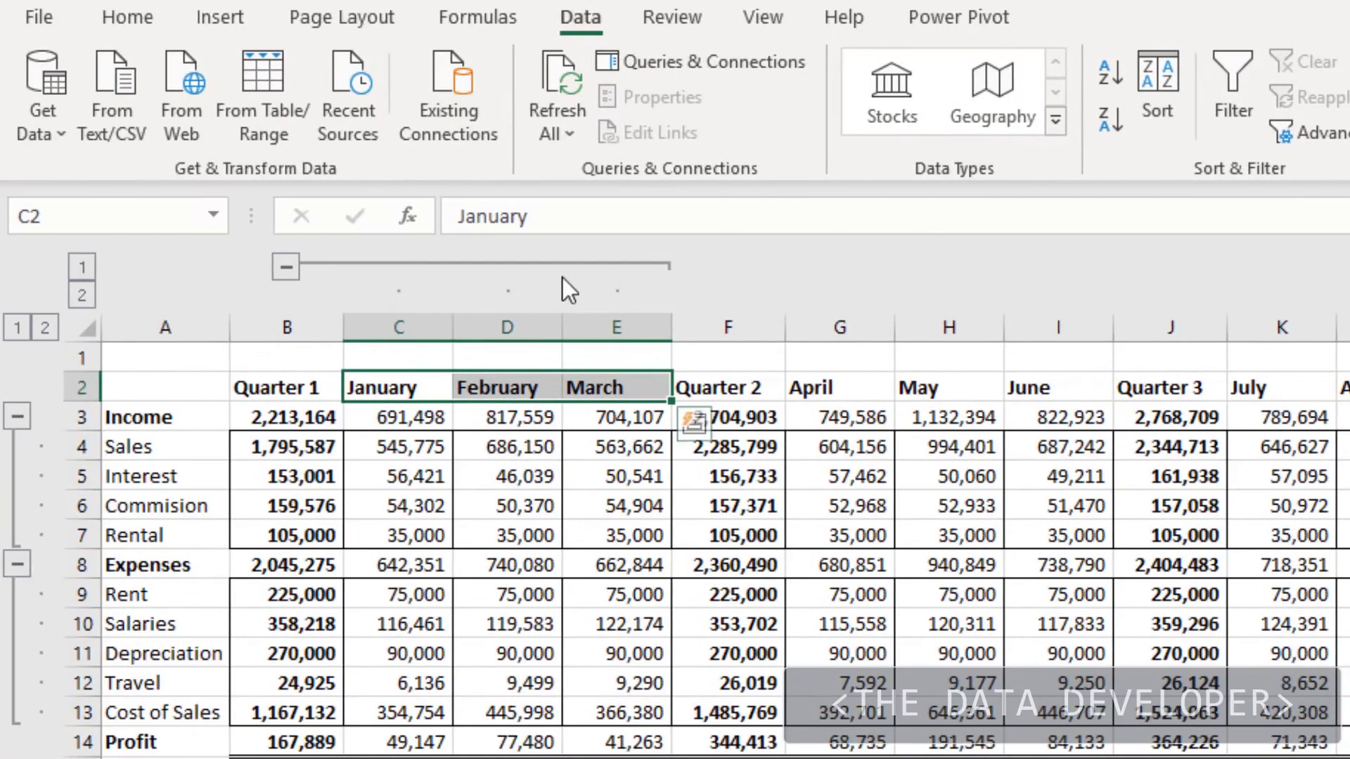
pyautogui.click(286, 270)
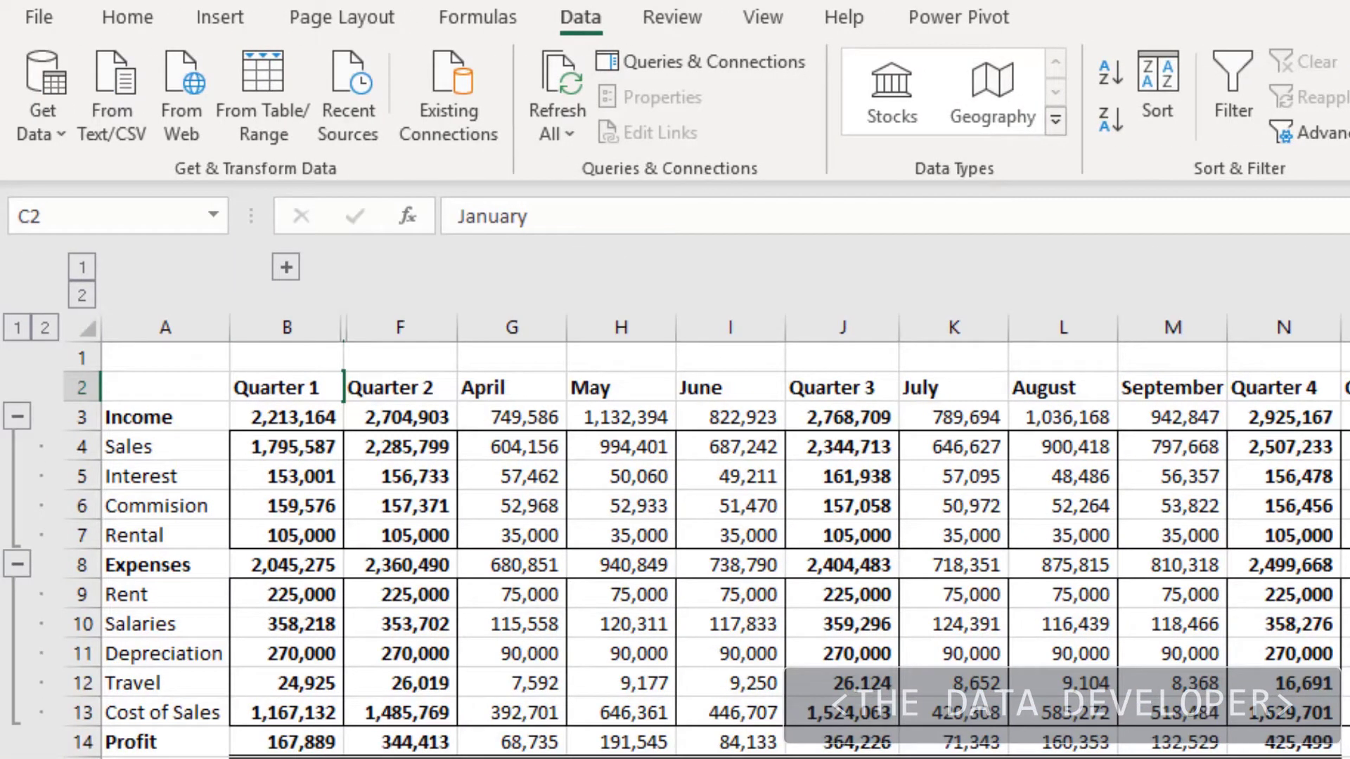
# Step: Group the April to June columns as columns and collapse them under Quarter 2
pyautogui.click(512, 758)
pyautogui.moveTo(512, 391); pyautogui.dragTo(727, 390)
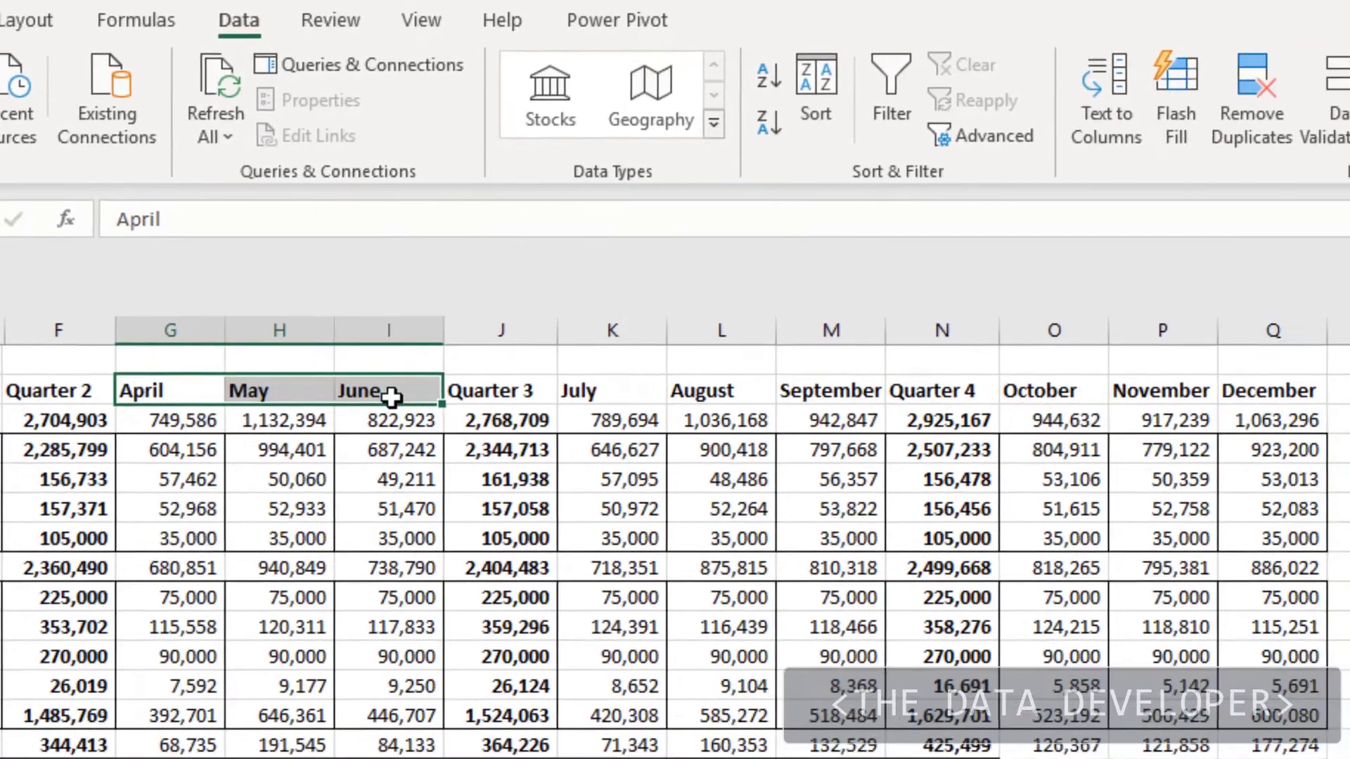
pyautogui.click(1018, 80)
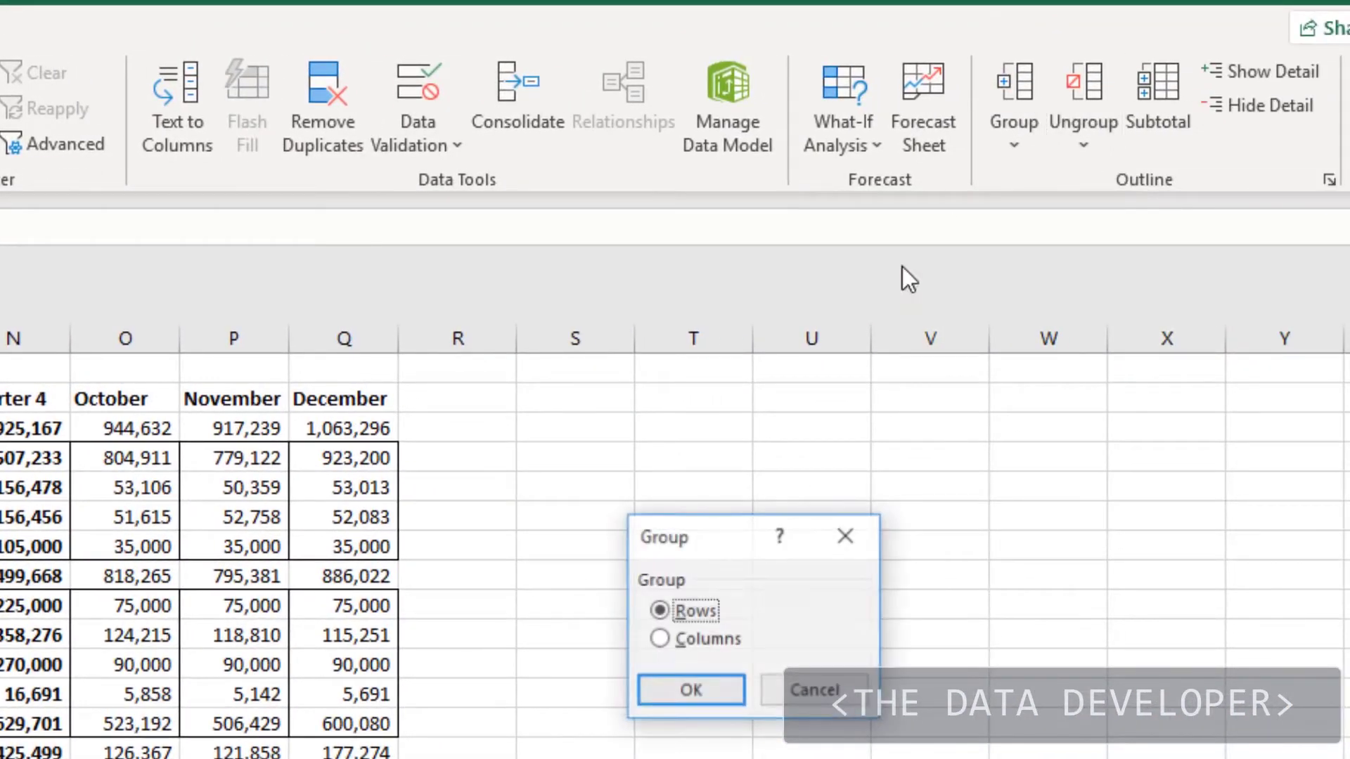
pyautogui.click(665, 637)
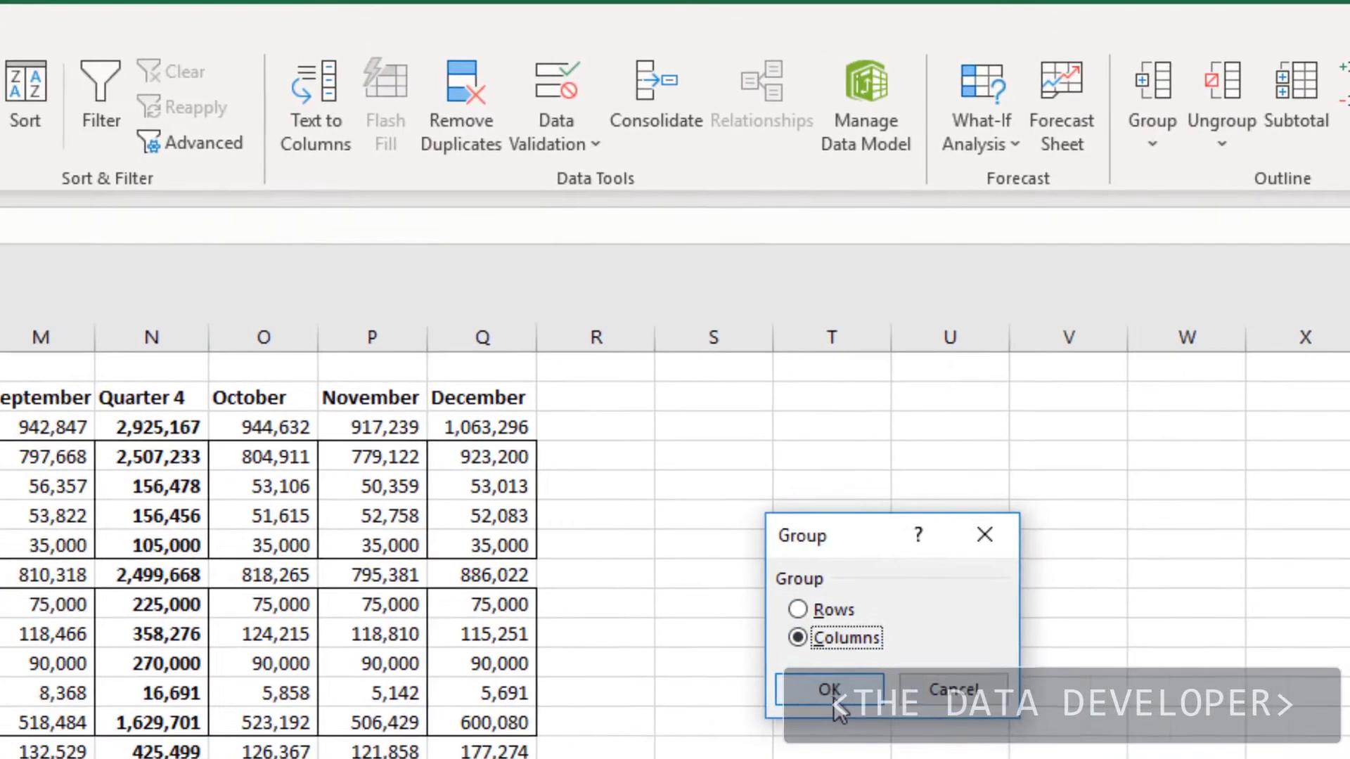
pyautogui.click(829, 693)
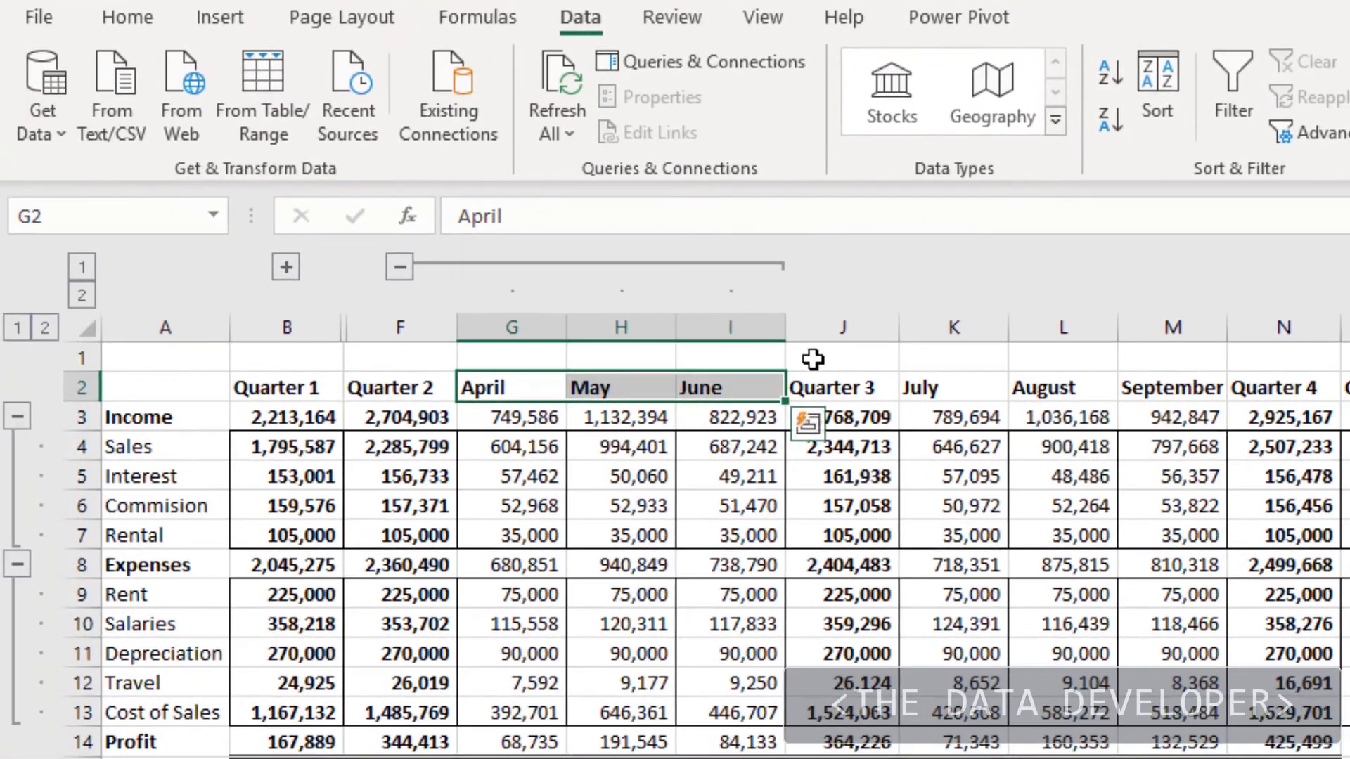
pyautogui.click(399, 267)
# Step: Group the July to September columns (K to M) and collapse them under Quarter 3
pyautogui.moveTo(620, 328); pyautogui.dragTo(820, 345)
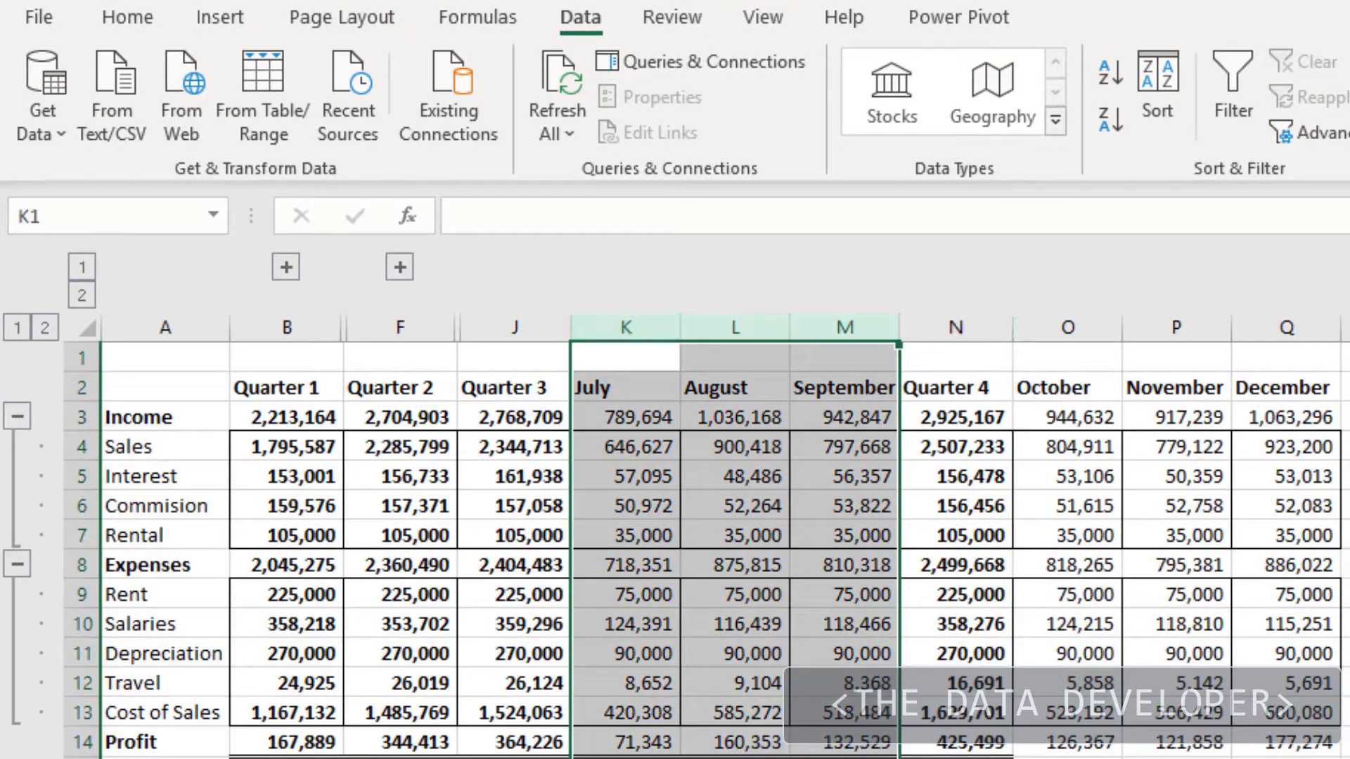
pyautogui.hotkey('alt', 'shift', 'Right')
pyautogui.click(514, 267)
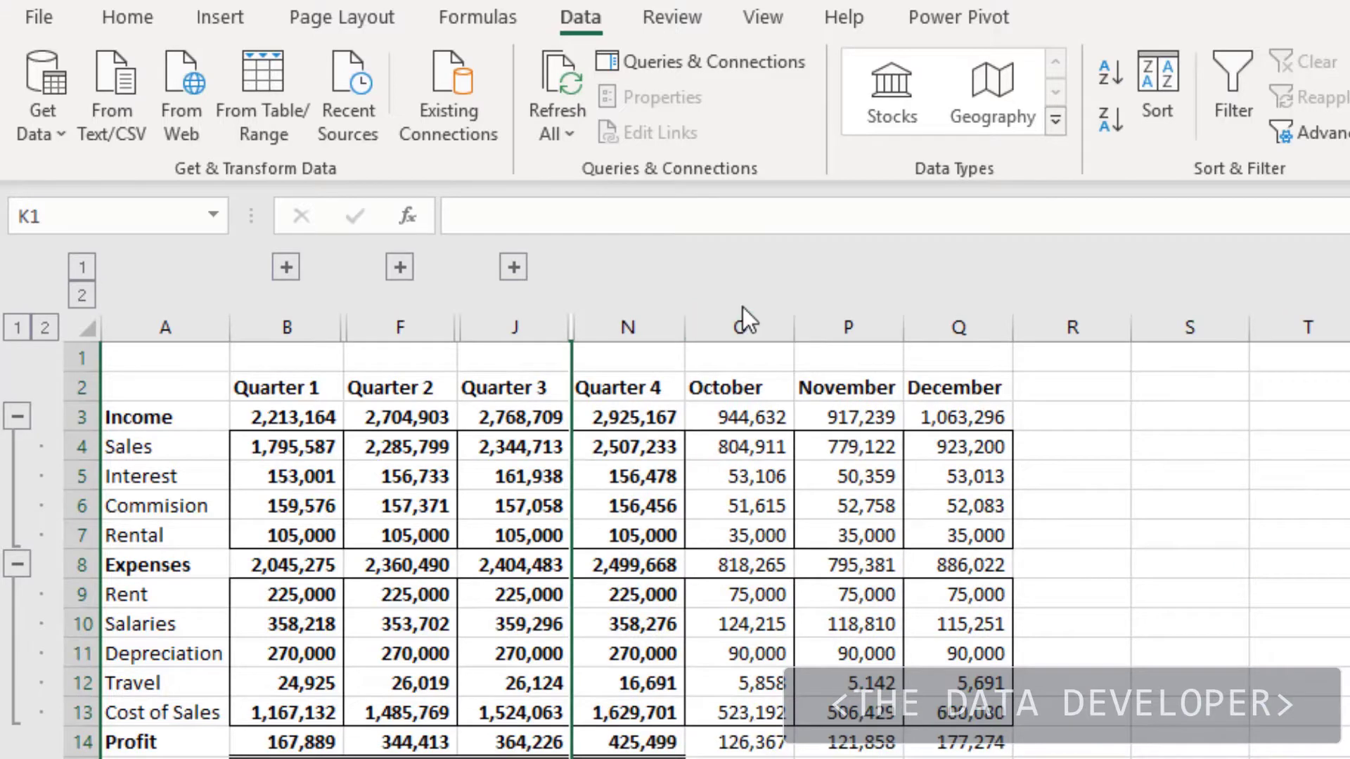
# Step: Group the October to December columns (O to Q) and collapse them under Quarter 4
pyautogui.moveTo(745, 315); pyautogui.dragTo(958, 327)
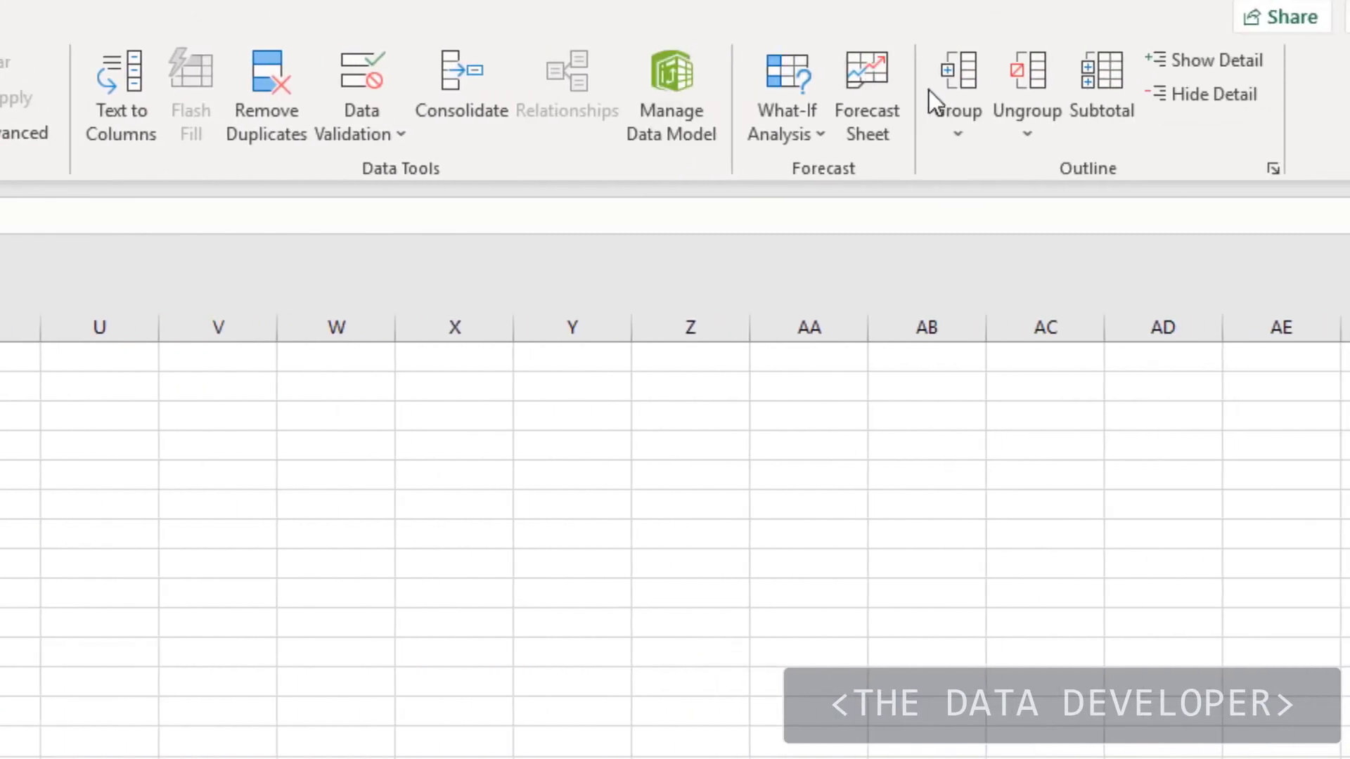
pyautogui.click(964, 92)
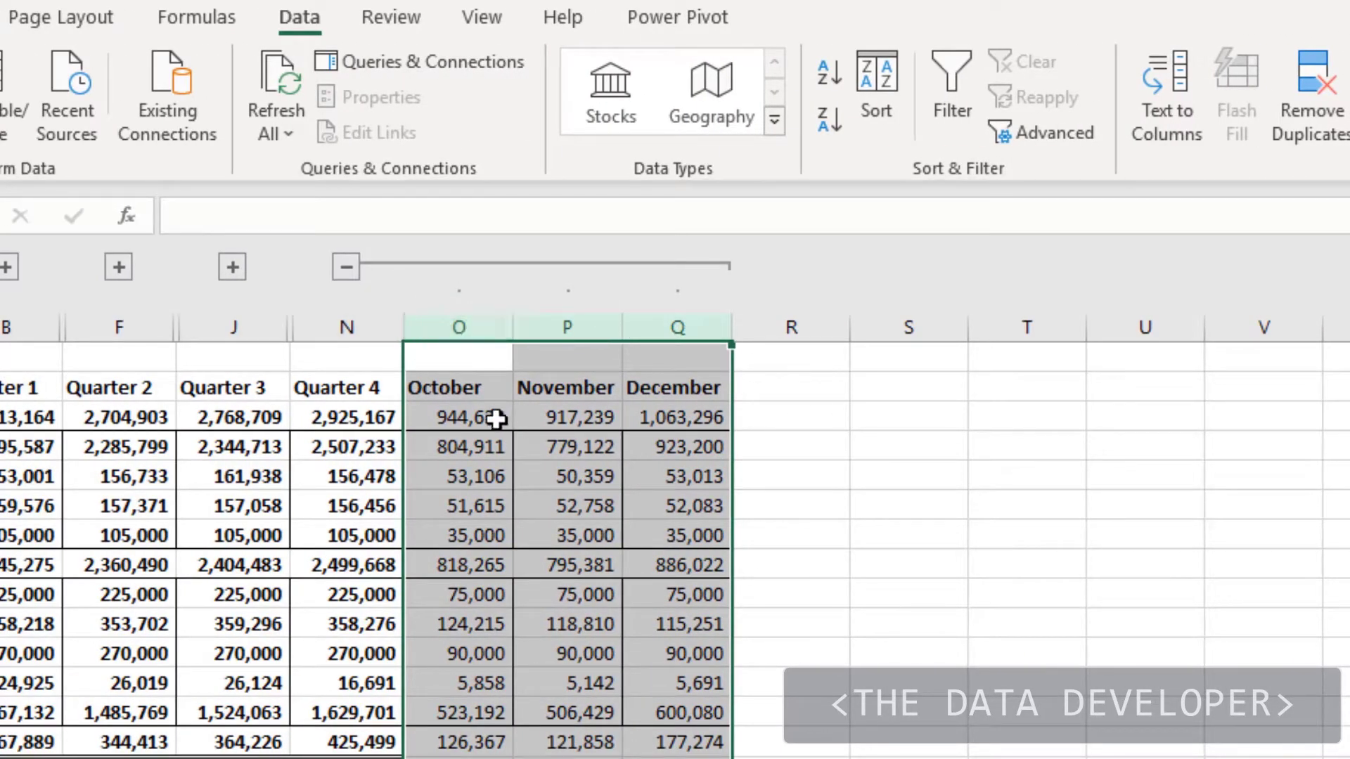
pyautogui.click(349, 272)
pyautogui.click(581, 445)
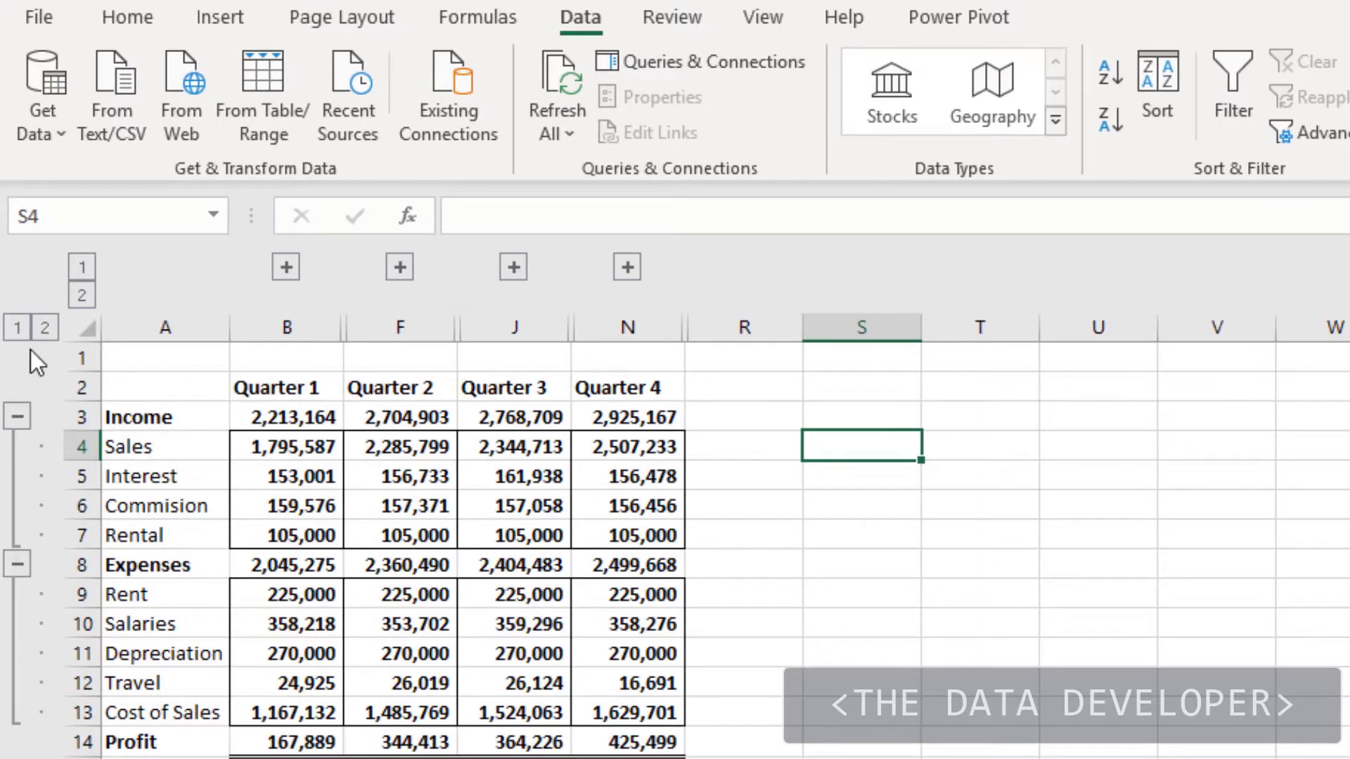
# Step: Collapse all rows to outline level 1, then individually expand and re-collapse the Income and Expenses groups
pyautogui.click(17, 328)
pyautogui.click(502, 666)
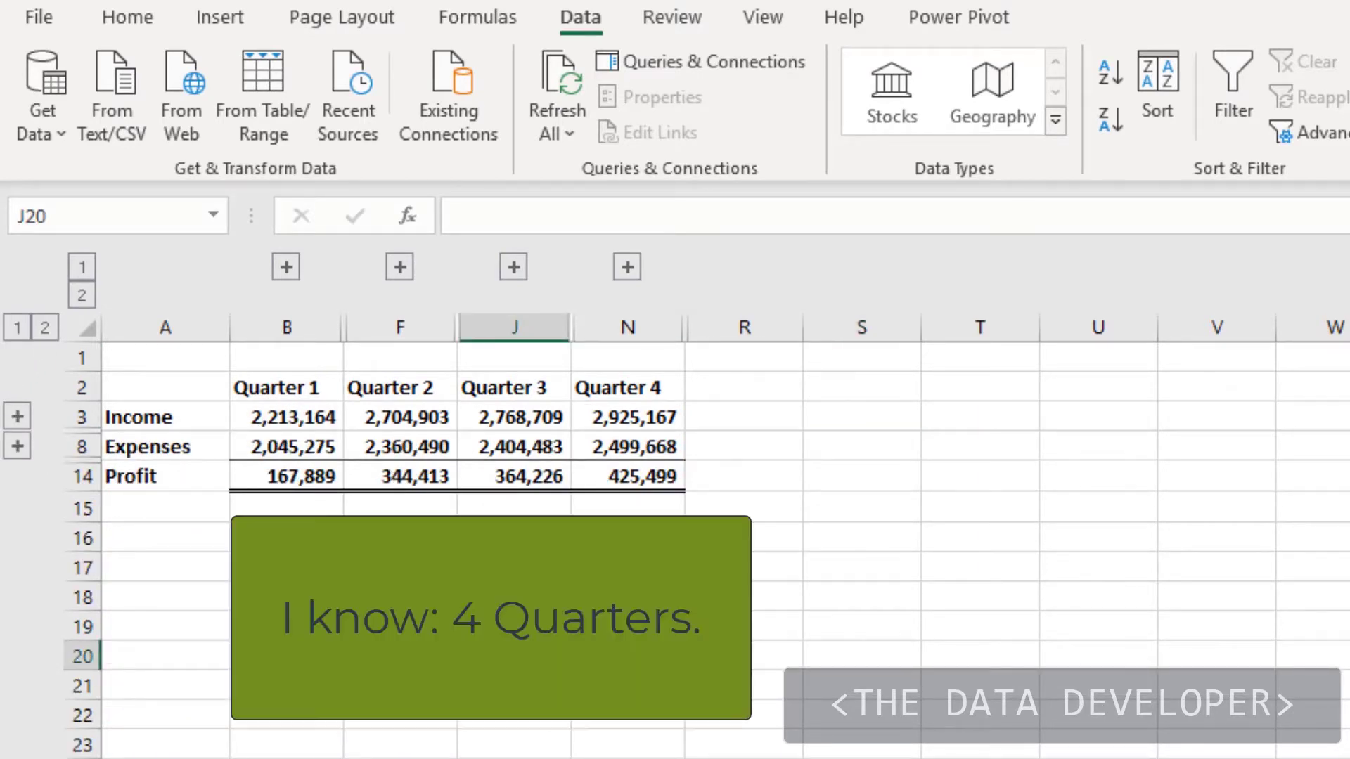
pyautogui.click(16, 418)
pyautogui.click(17, 564)
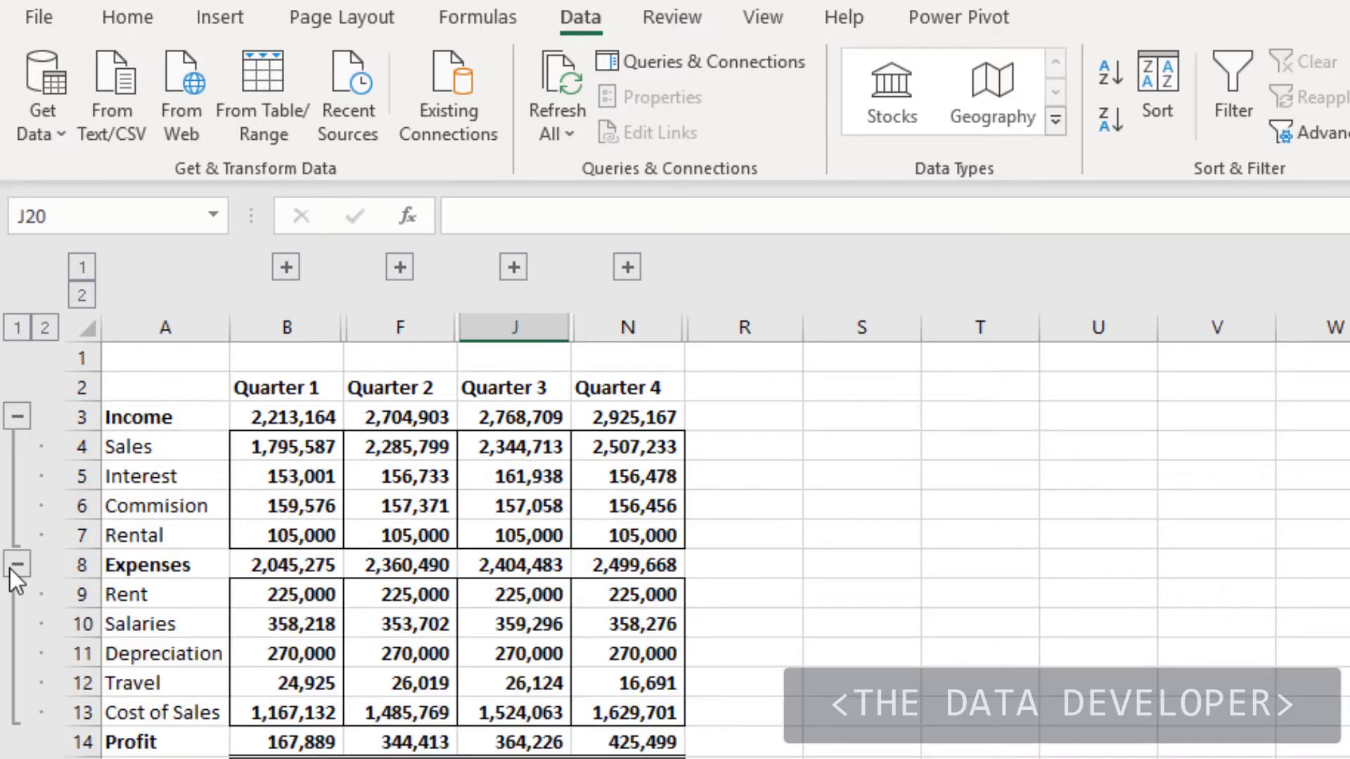
pyautogui.click(11, 567)
pyautogui.click(16, 422)
# Step: Expand and collapse the Income and Expenses groups once more, then show all row details at outline level 2
pyautogui.click(12, 425)
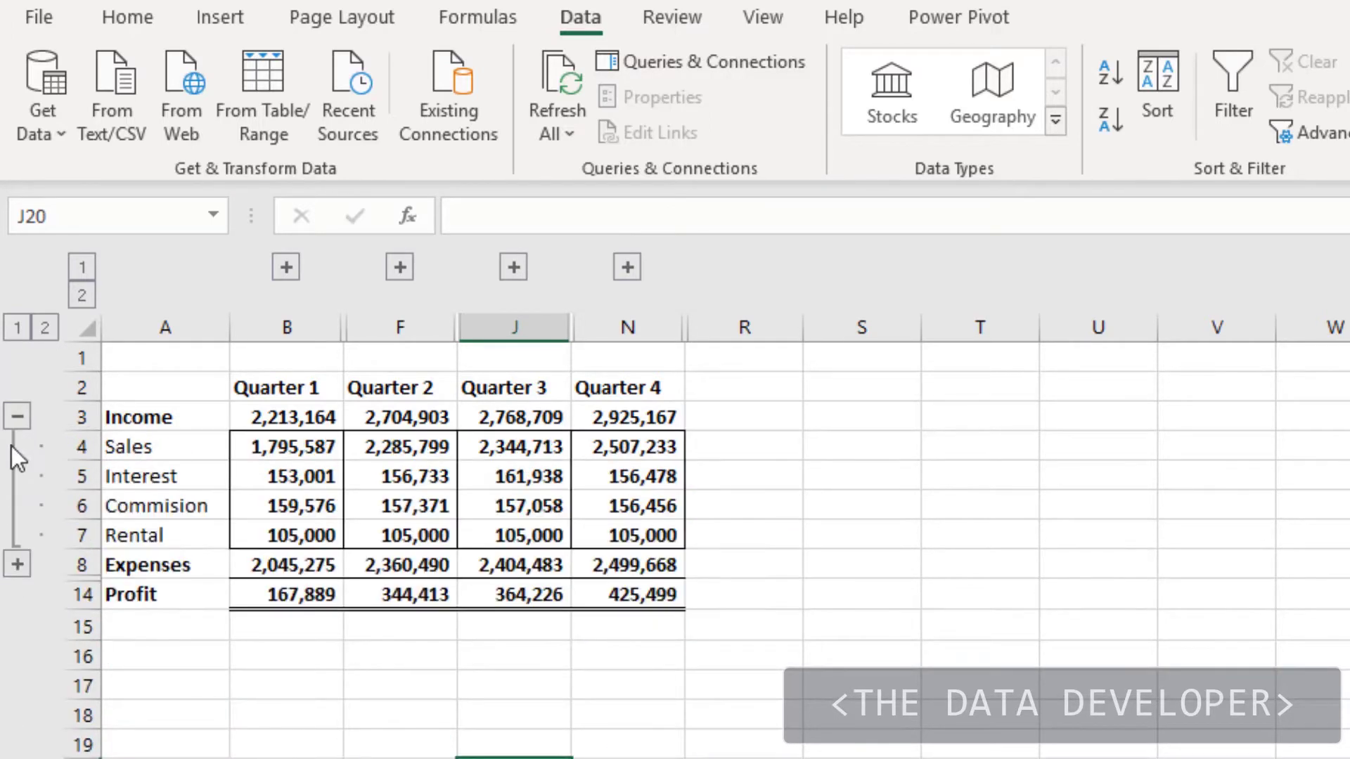
pyautogui.click(19, 568)
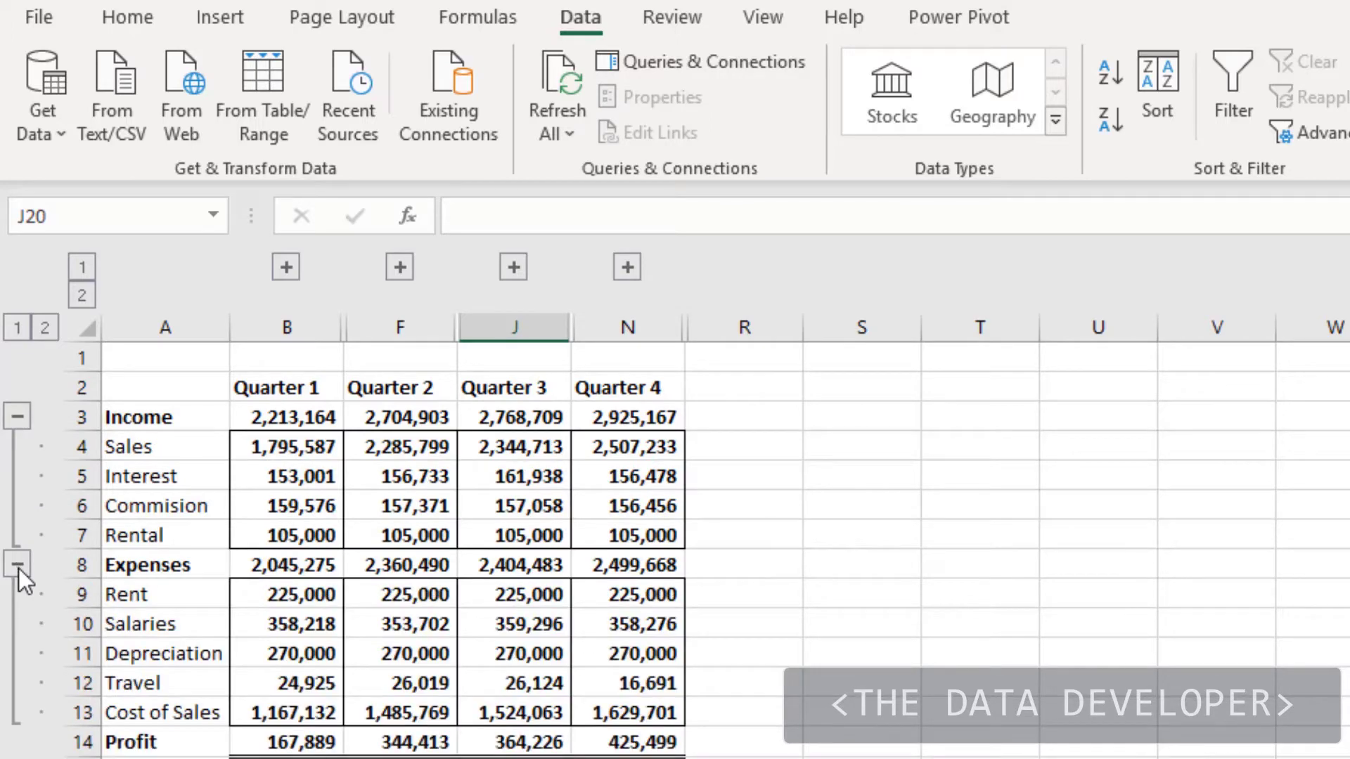
pyautogui.click(18, 568)
pyautogui.click(16, 417)
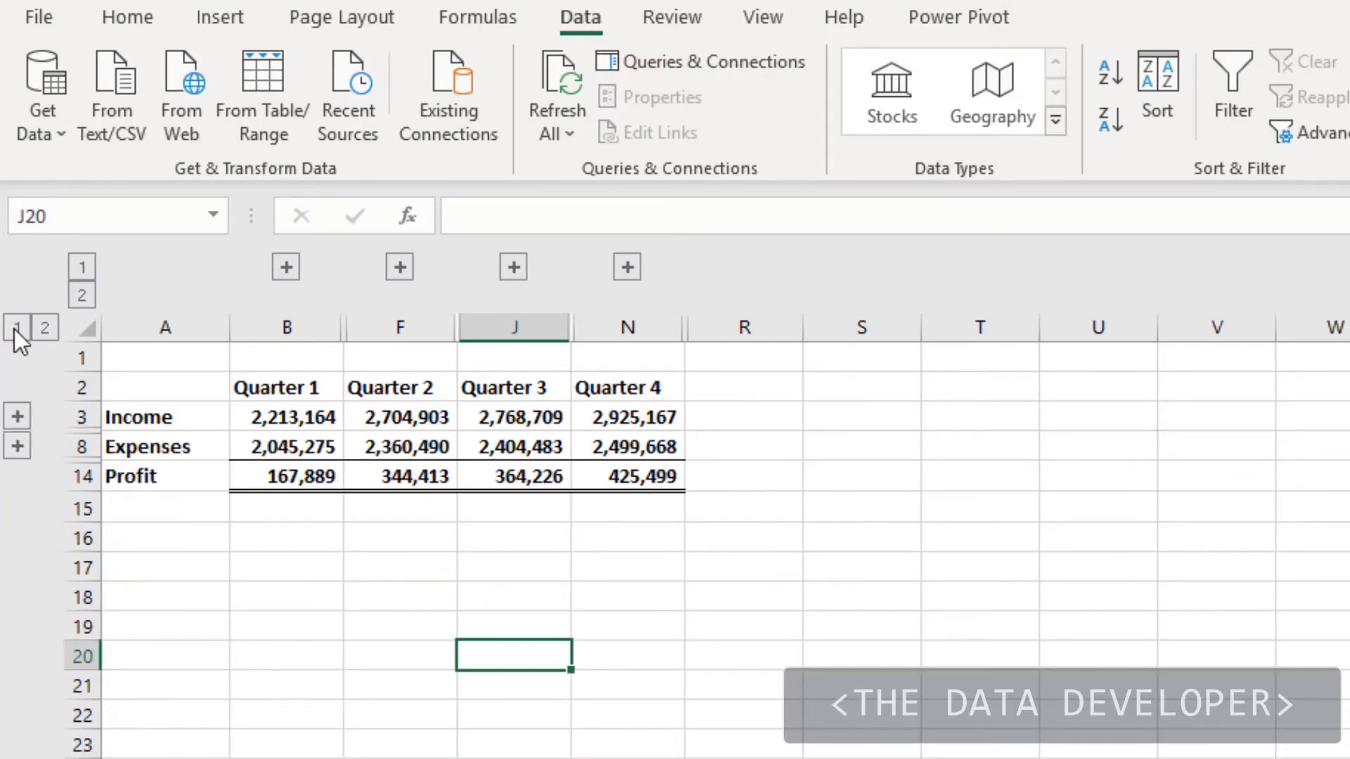
pyautogui.click(44, 329)
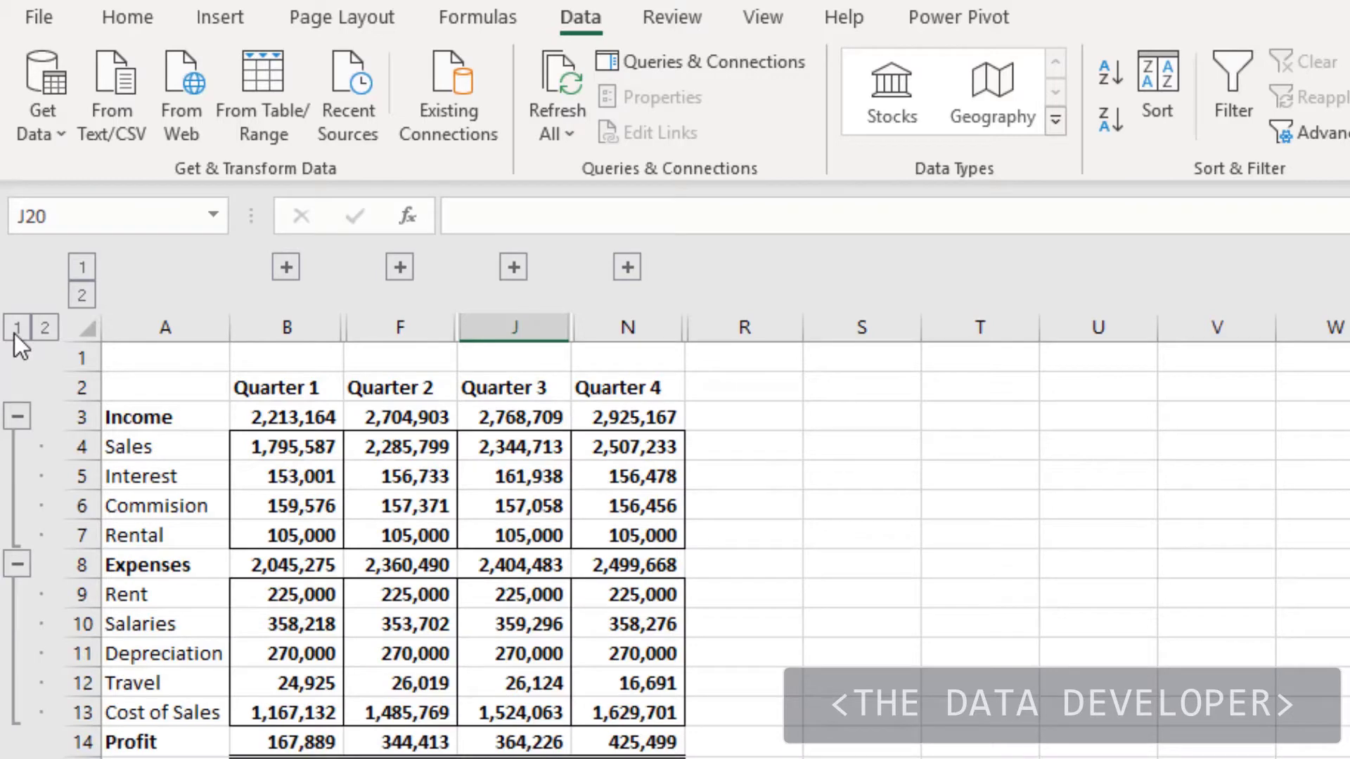
# Step: Collapse all rows to outline level 1, then expand each quarter's monthly columns individually and re-collapse all columns to level 1
pyautogui.click(16, 331)
pyautogui.click(285, 277)
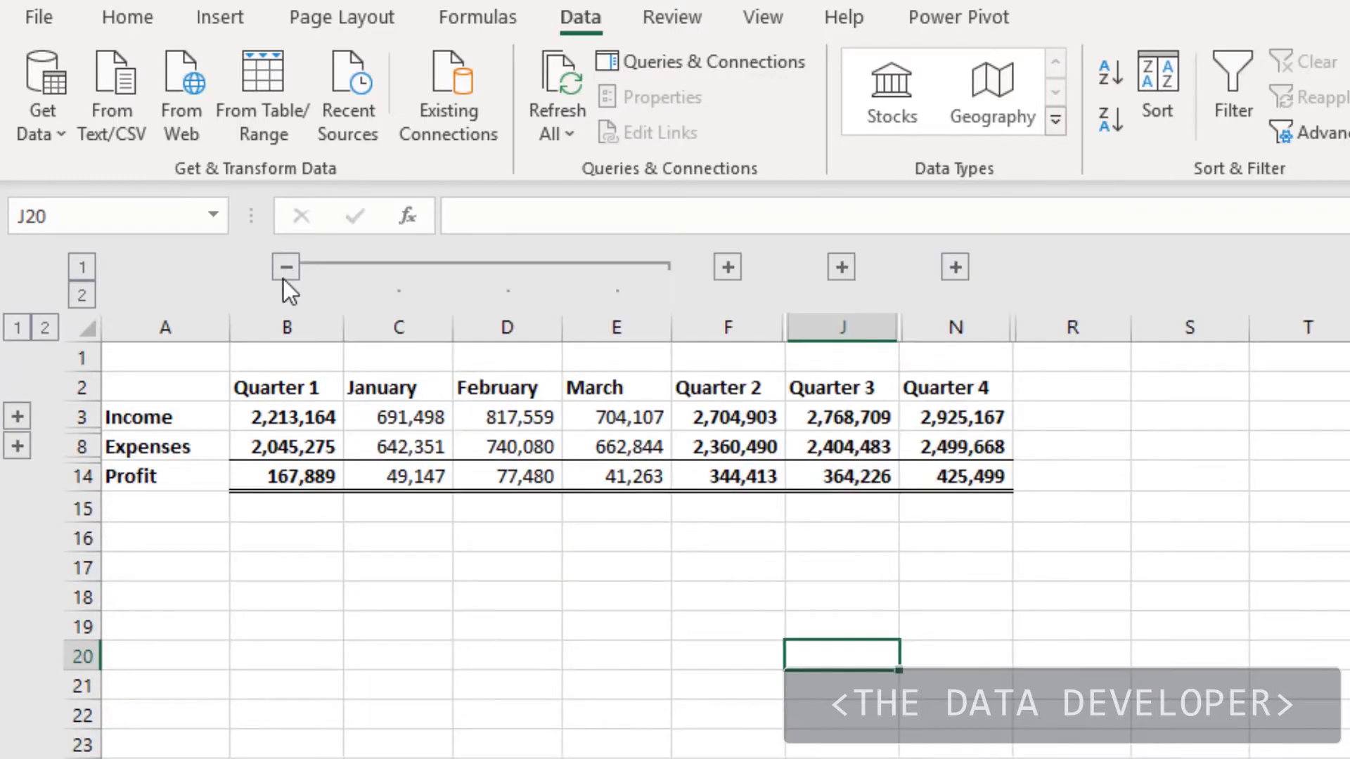
pyautogui.click(955, 268)
pyautogui.click(841, 268)
pyautogui.click(840, 268)
pyautogui.click(841, 268)
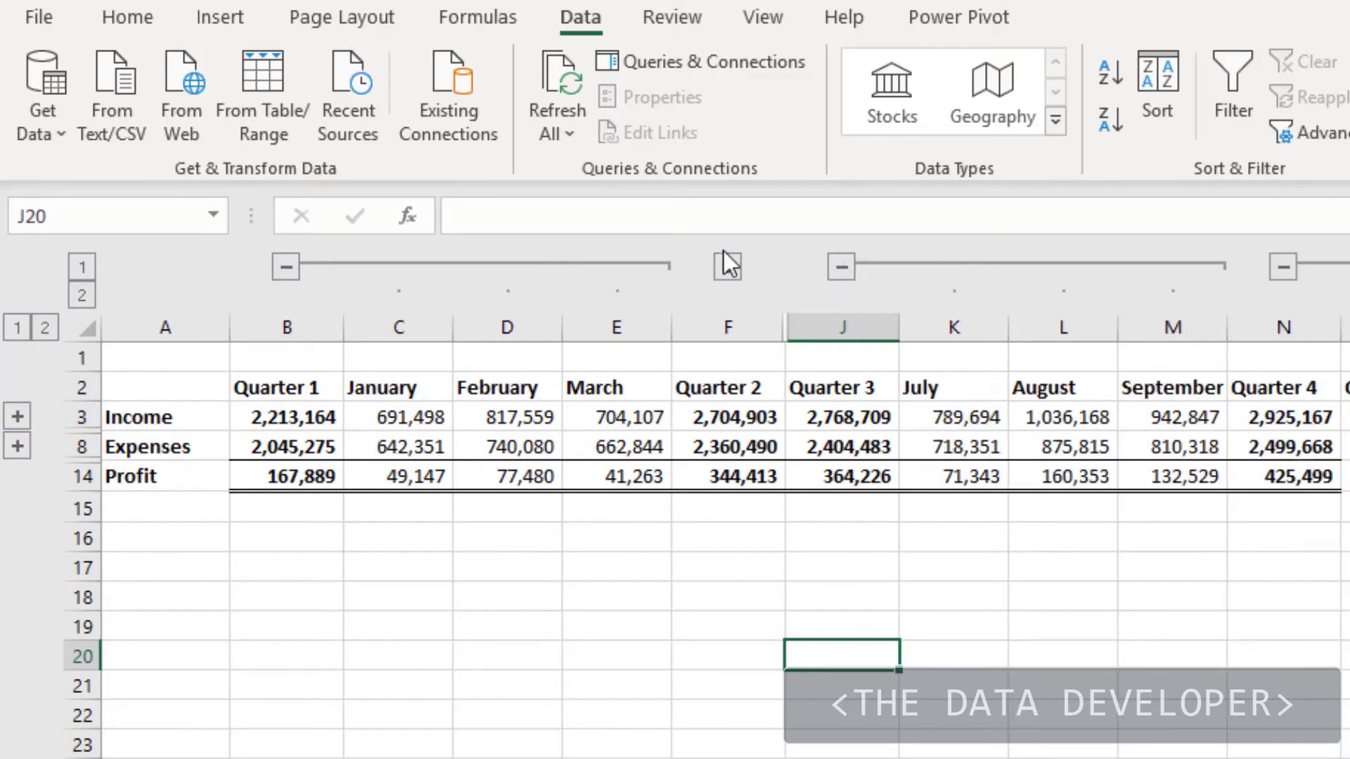
pyautogui.click(729, 268)
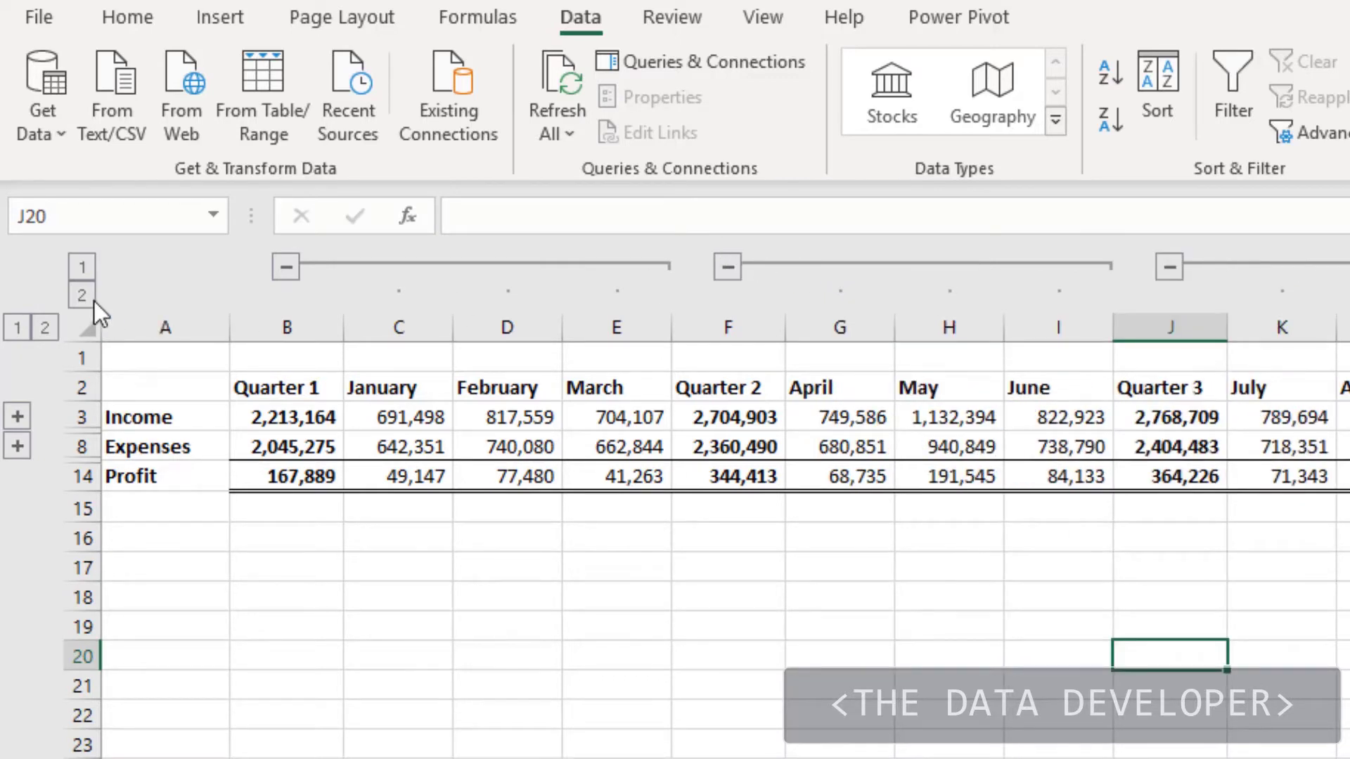
pyautogui.click(83, 267)
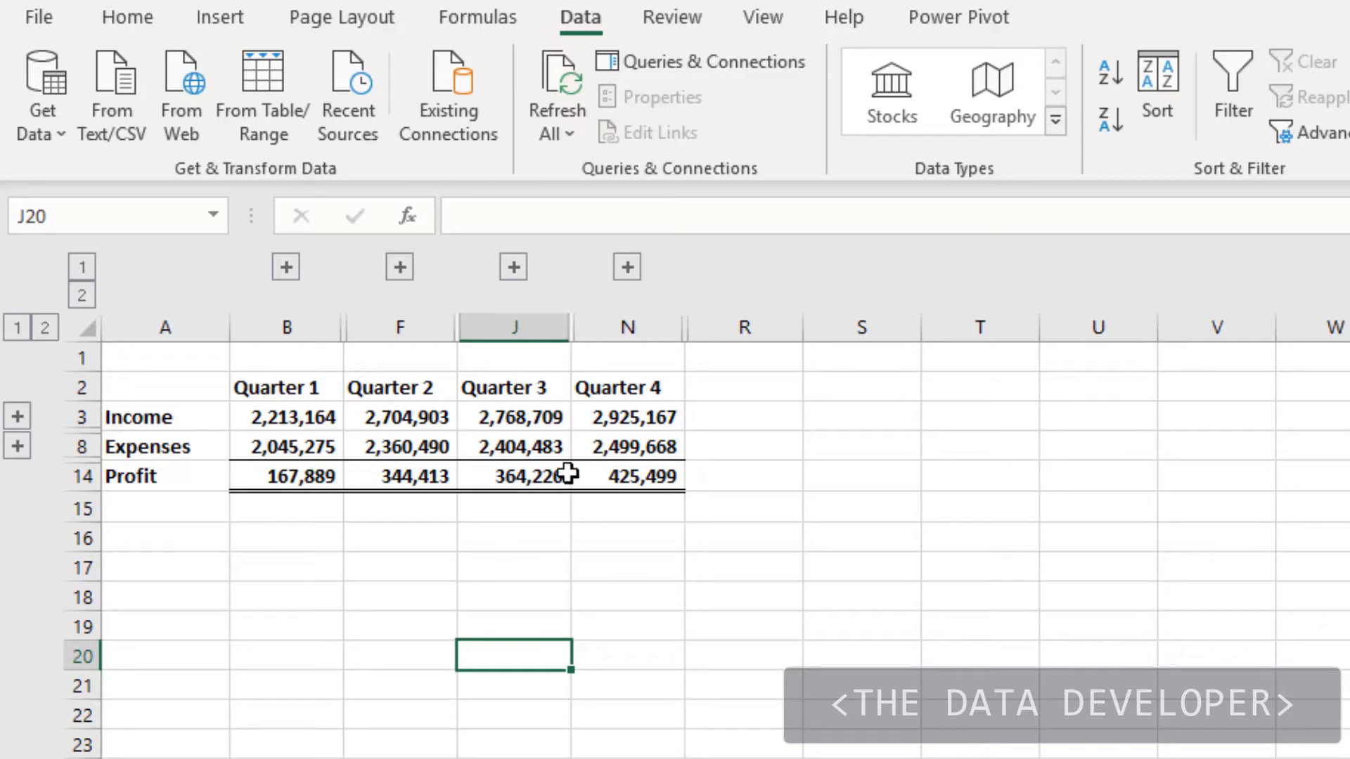
pyautogui.click(534, 568)
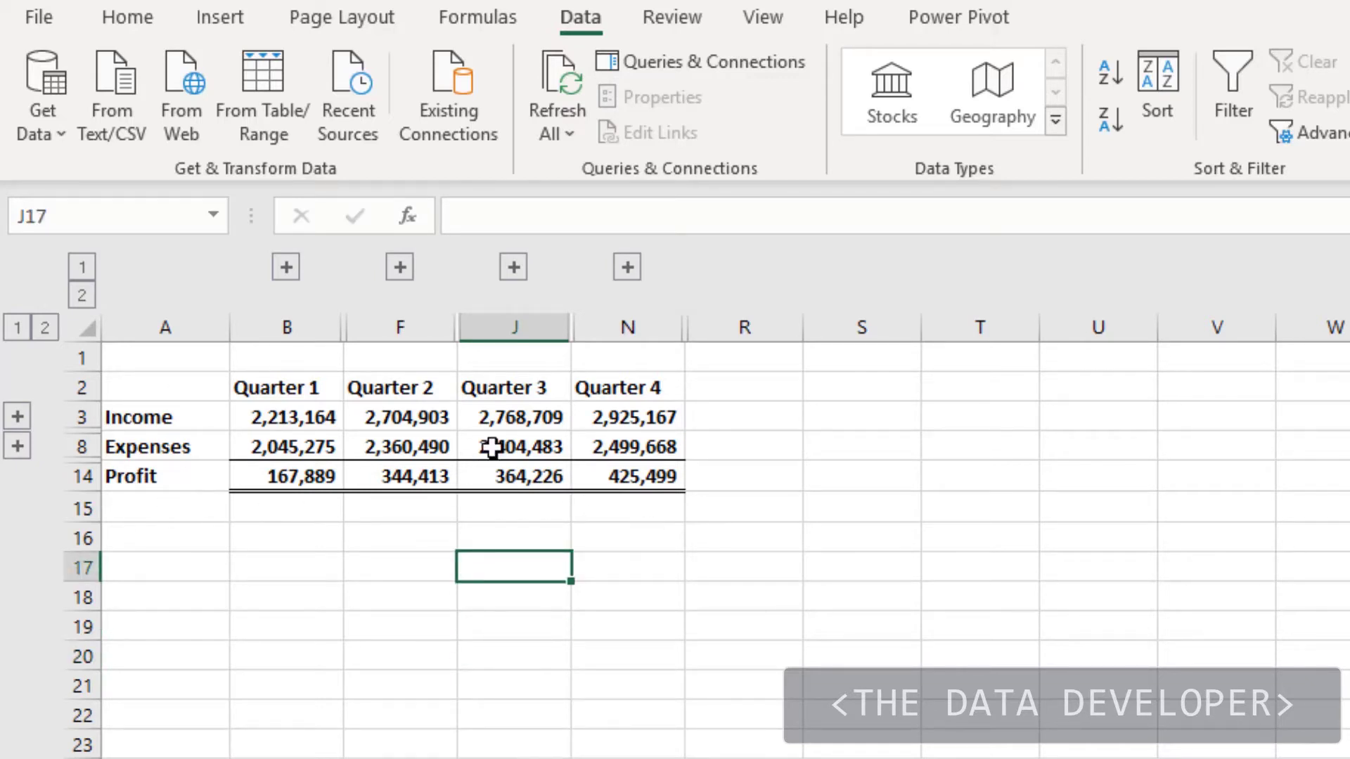
# Step: Clear the entire outline from the income and expense report
pyautogui.click(307, 424)
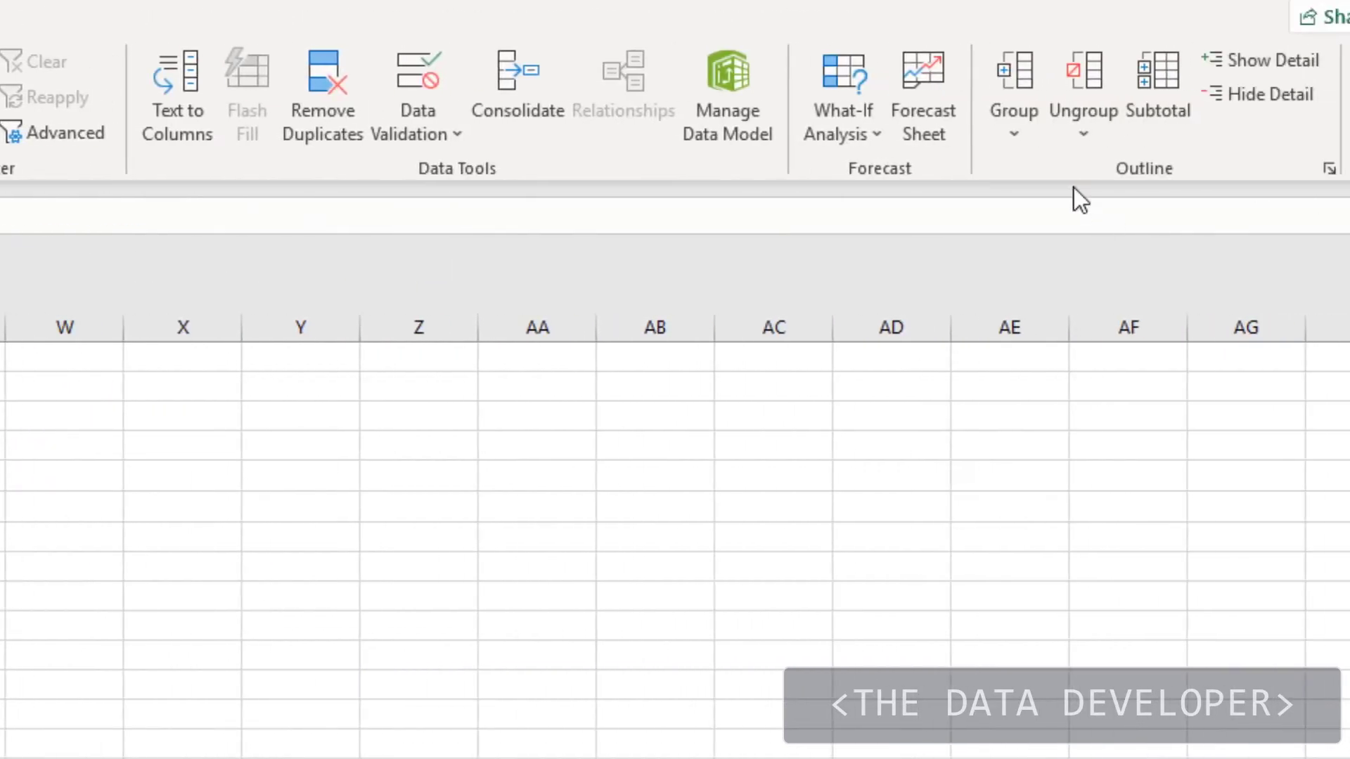
pyautogui.click(1082, 74)
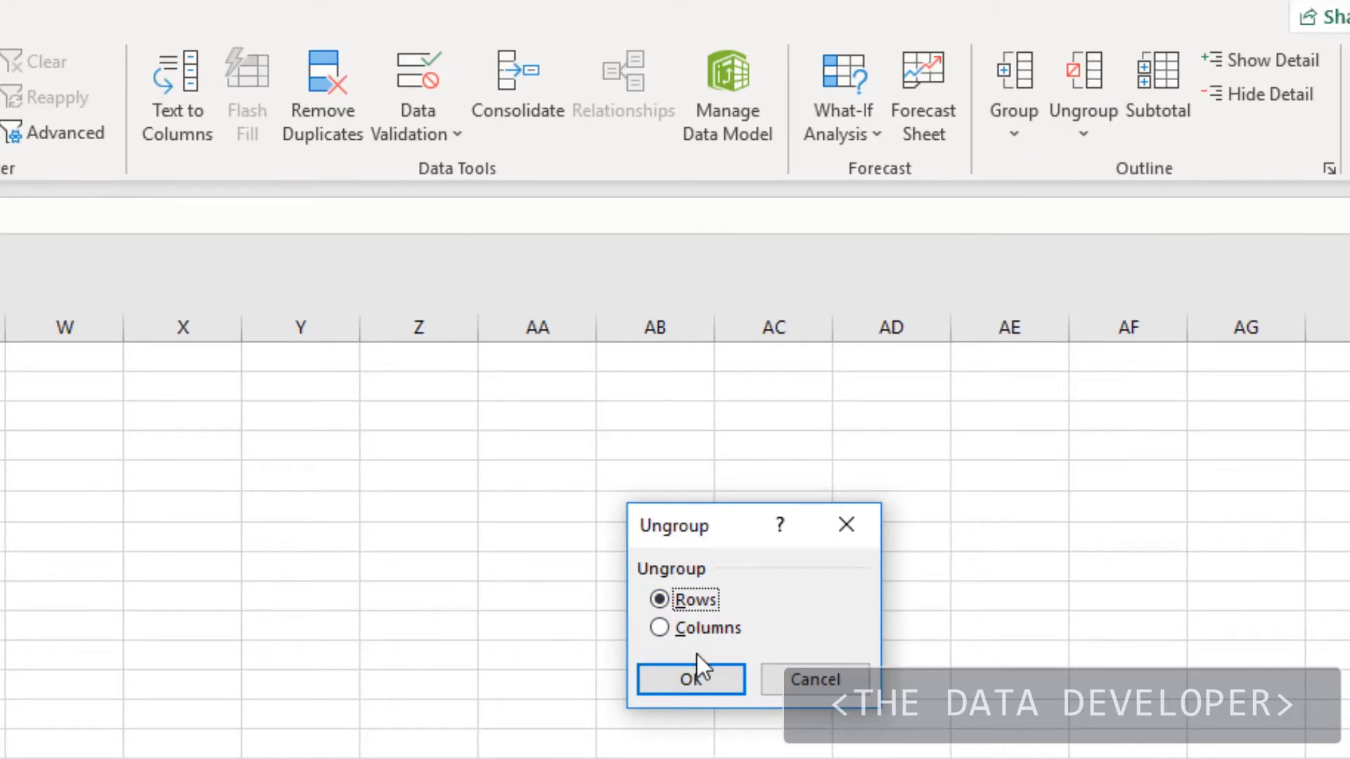
pyautogui.click(813, 689)
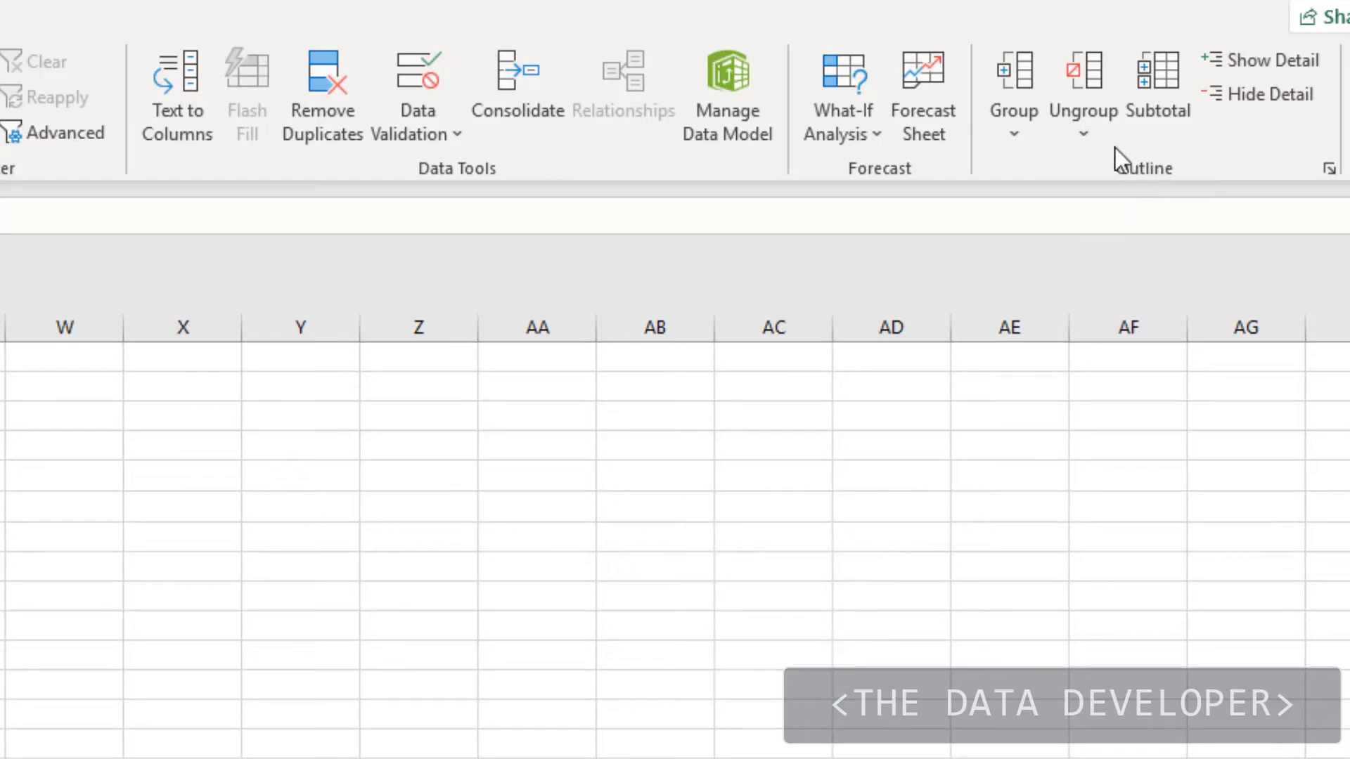
pyautogui.click(1082, 134)
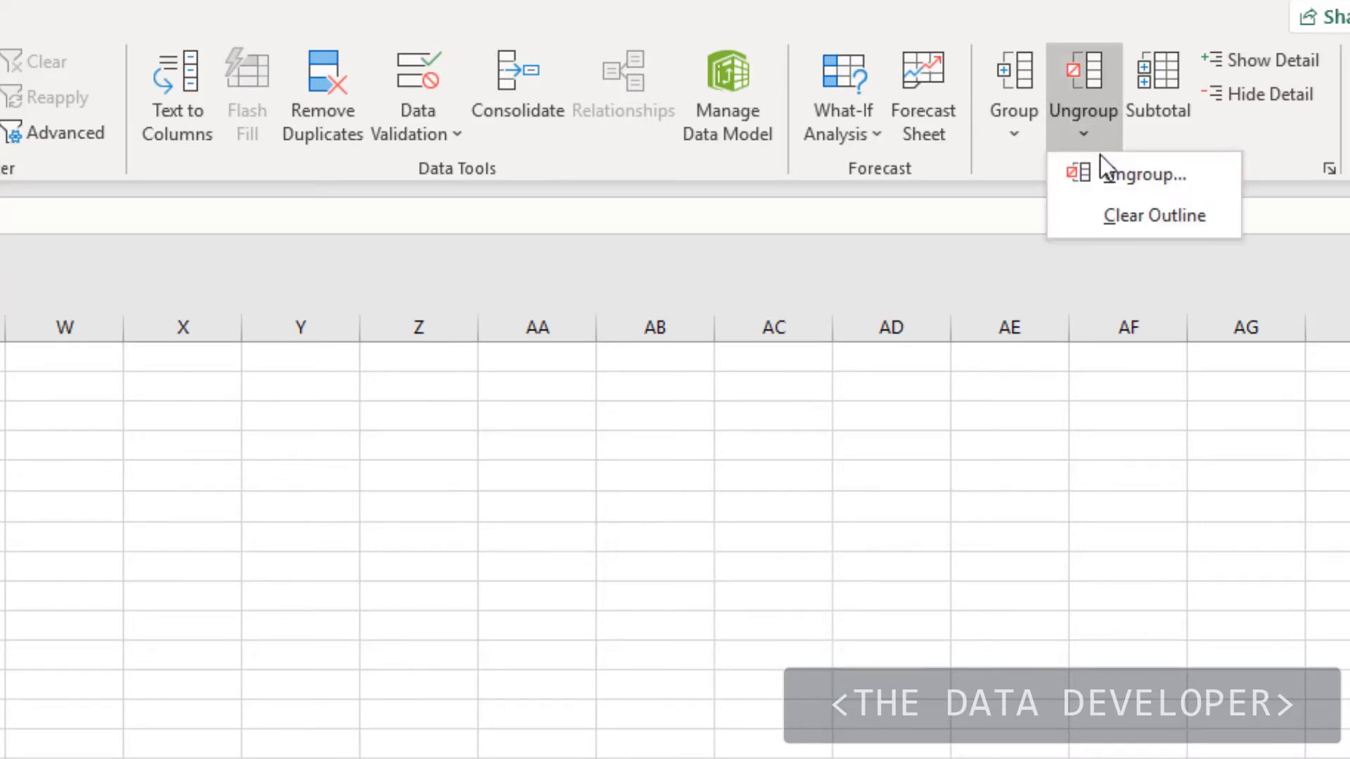
pyautogui.click(1162, 230)
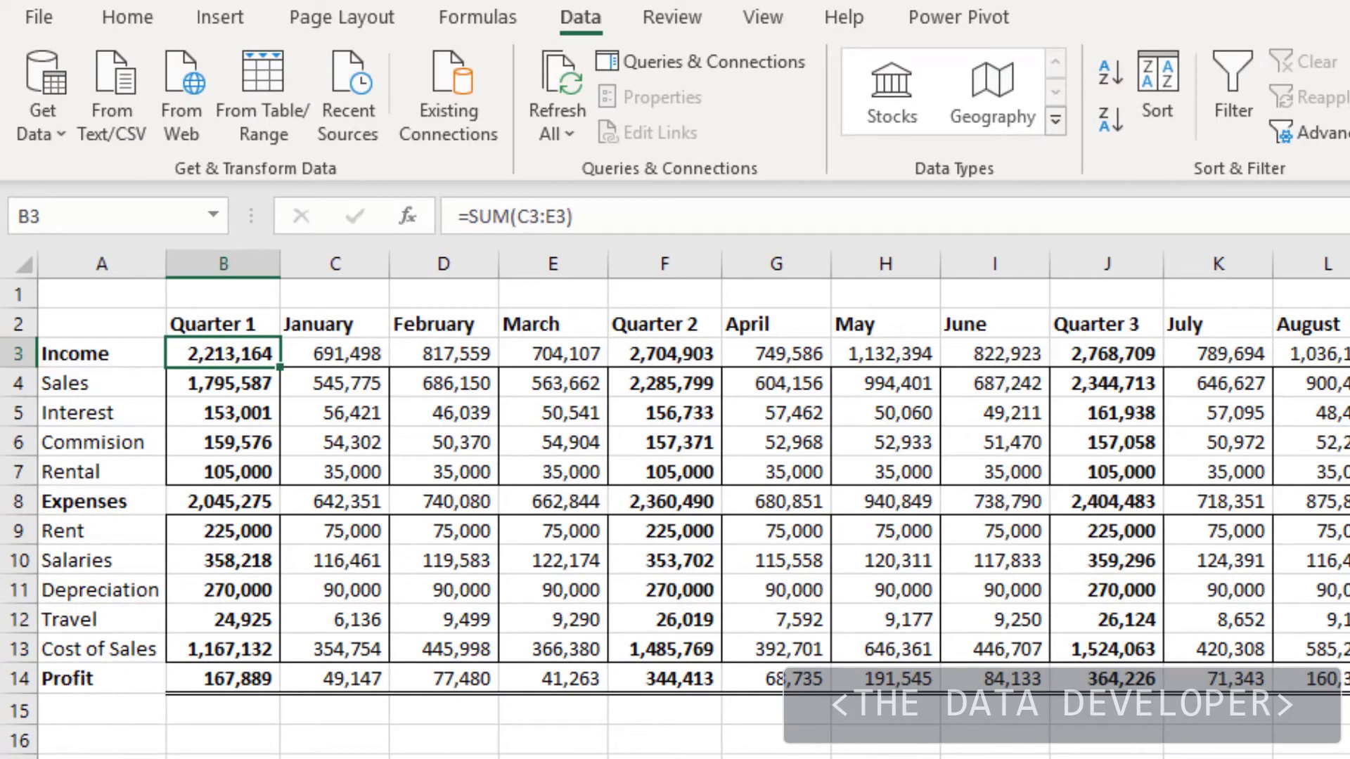
# Step: Group the report's rows and monthly columns automatically with Auto Outline
pyautogui.click(995, 758)
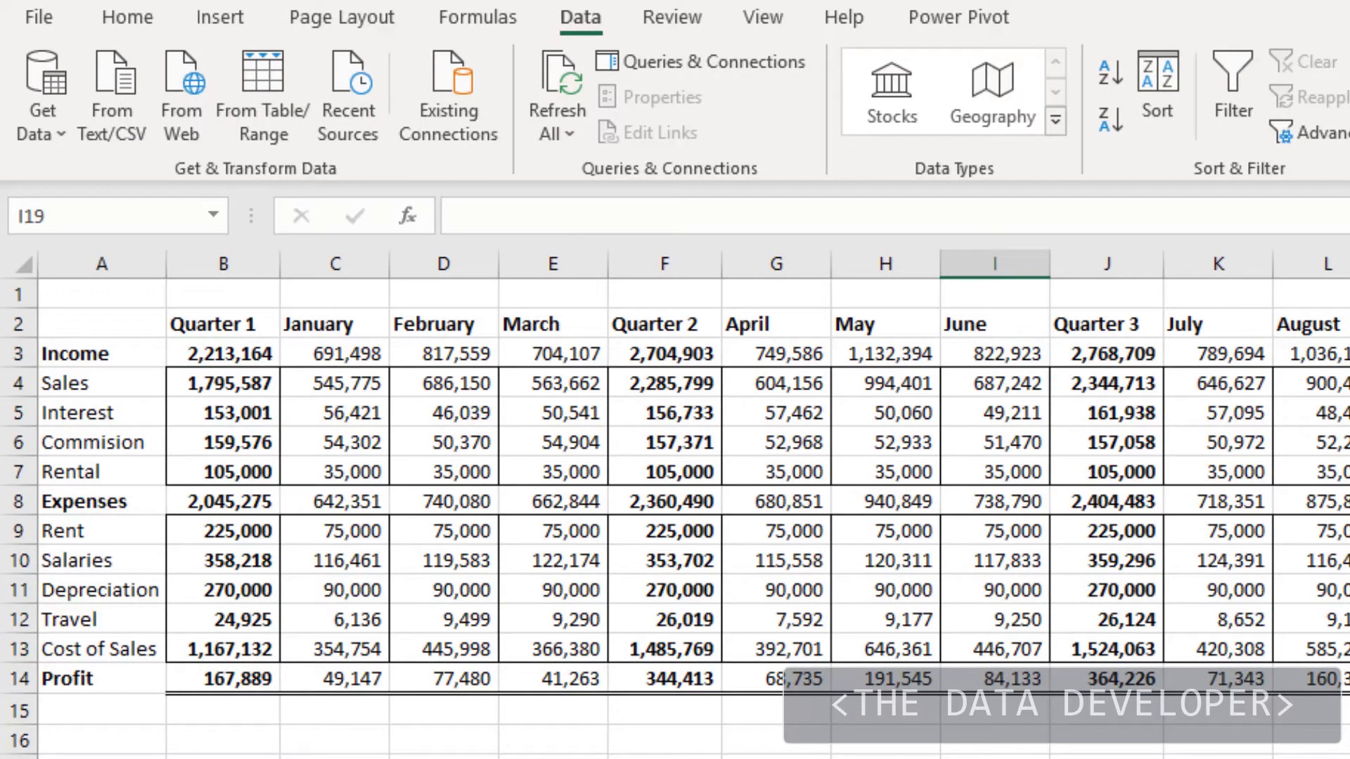
pyautogui.click(522, 557)
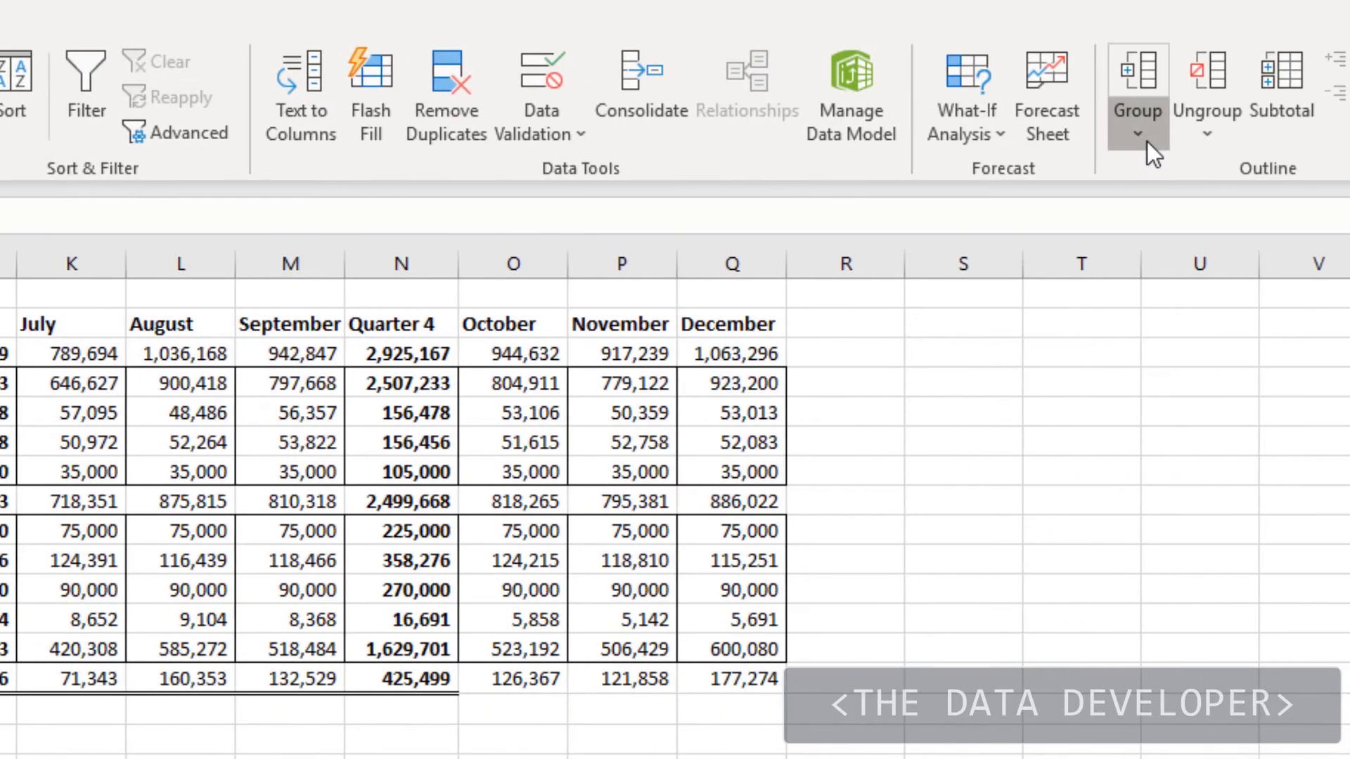
pyautogui.click(1146, 142)
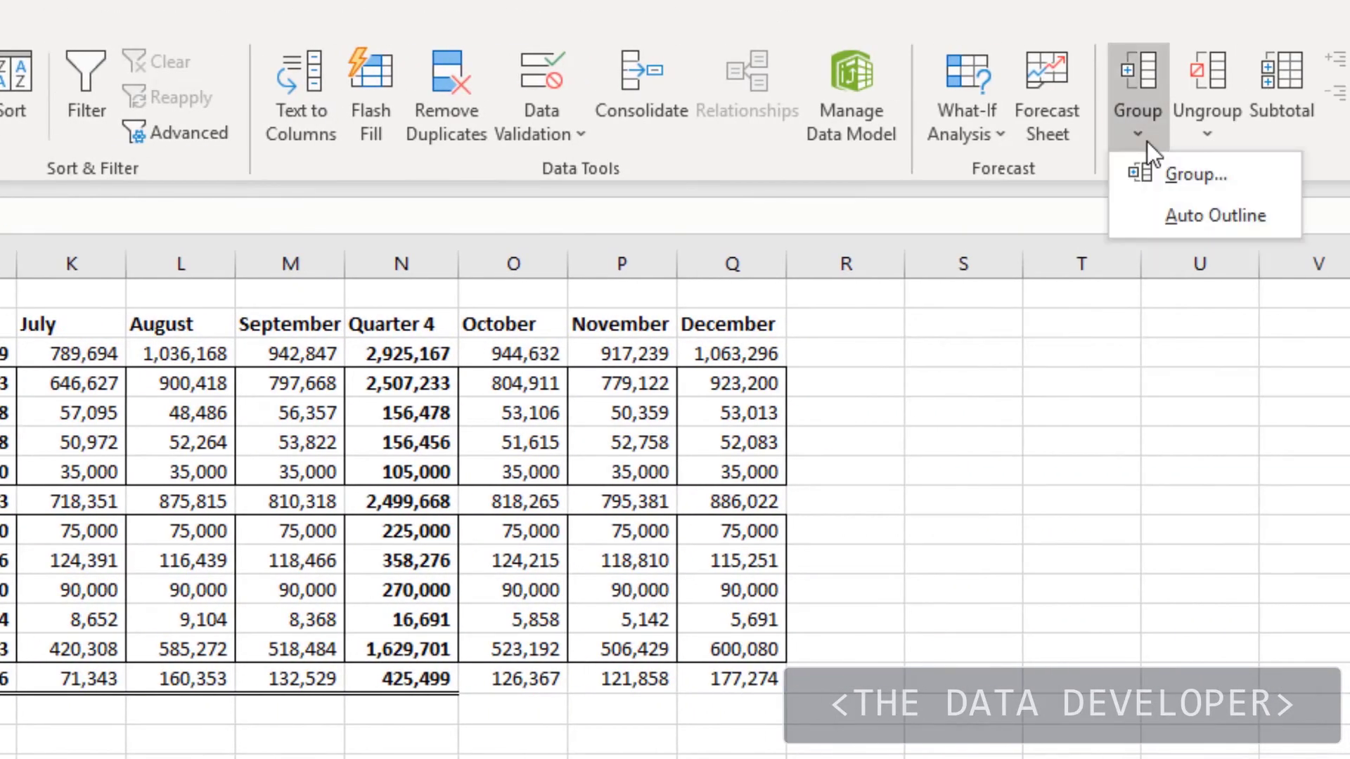
pyautogui.click(1271, 220)
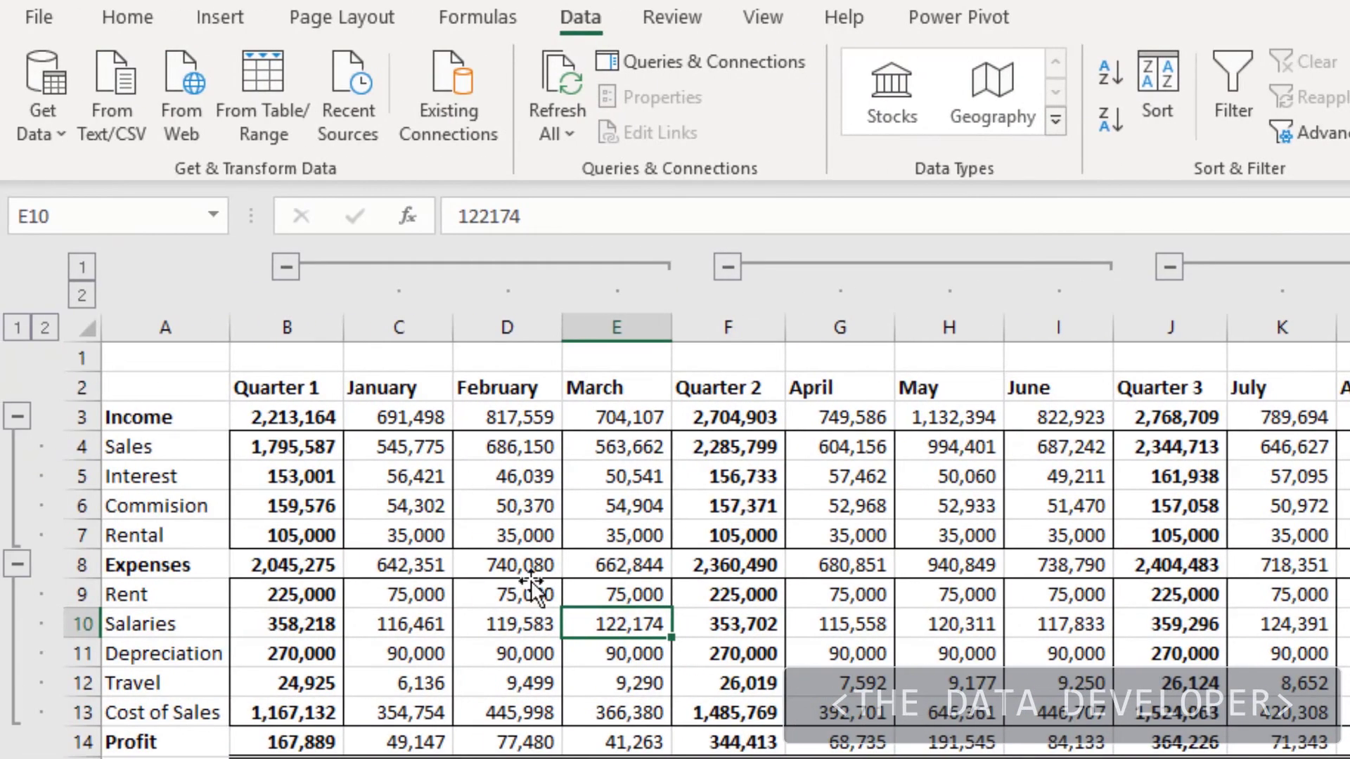
# Step: Collapse the report's rows and columns to outline level 1, then expand both back to level 2
pyautogui.click(11, 330)
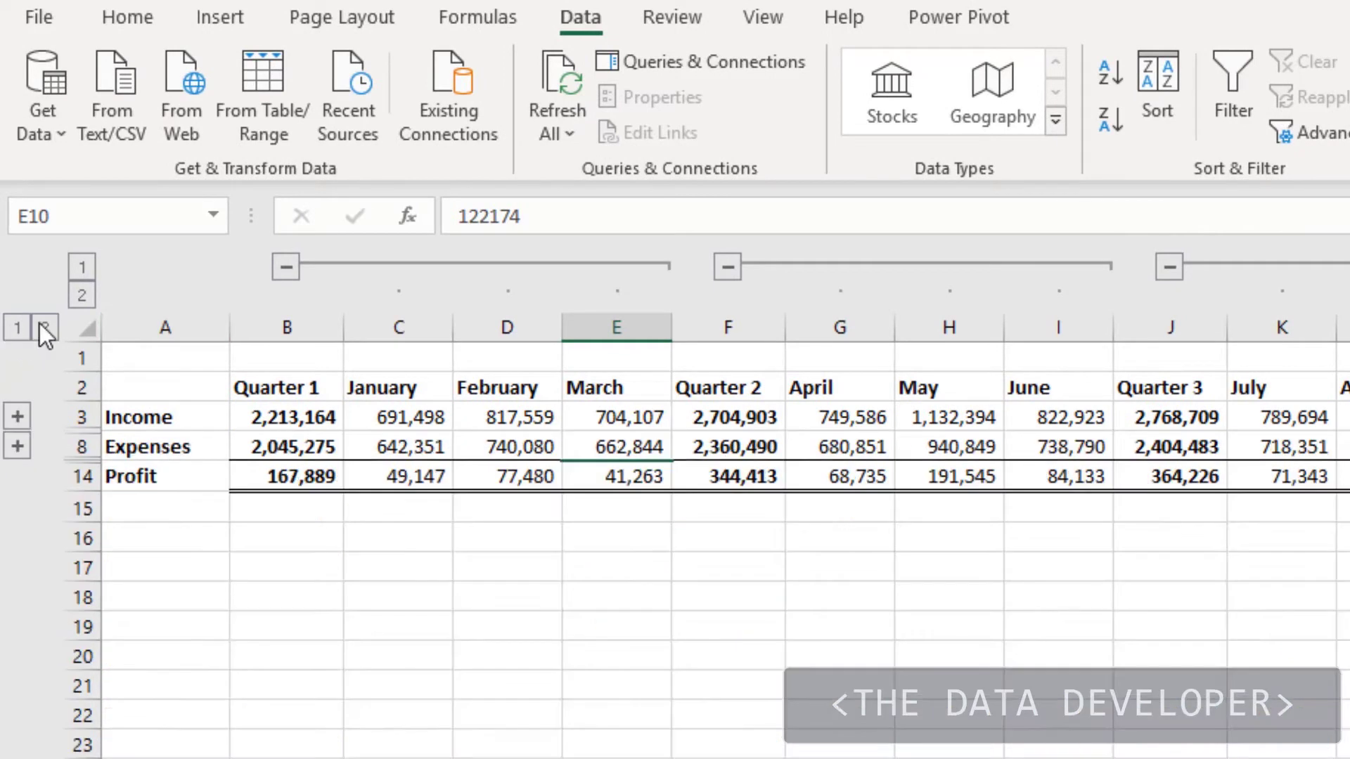
pyautogui.click(82, 274)
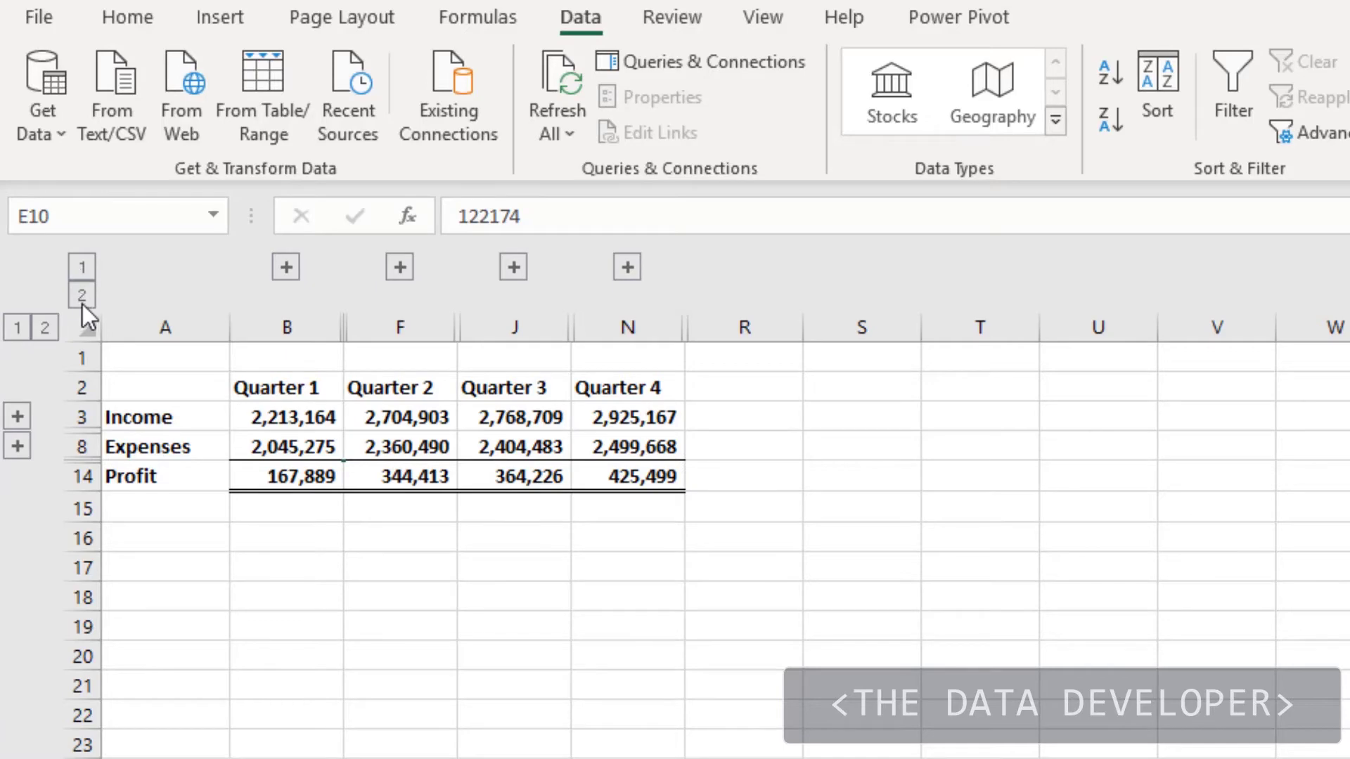
pyautogui.click(78, 301)
pyautogui.click(43, 329)
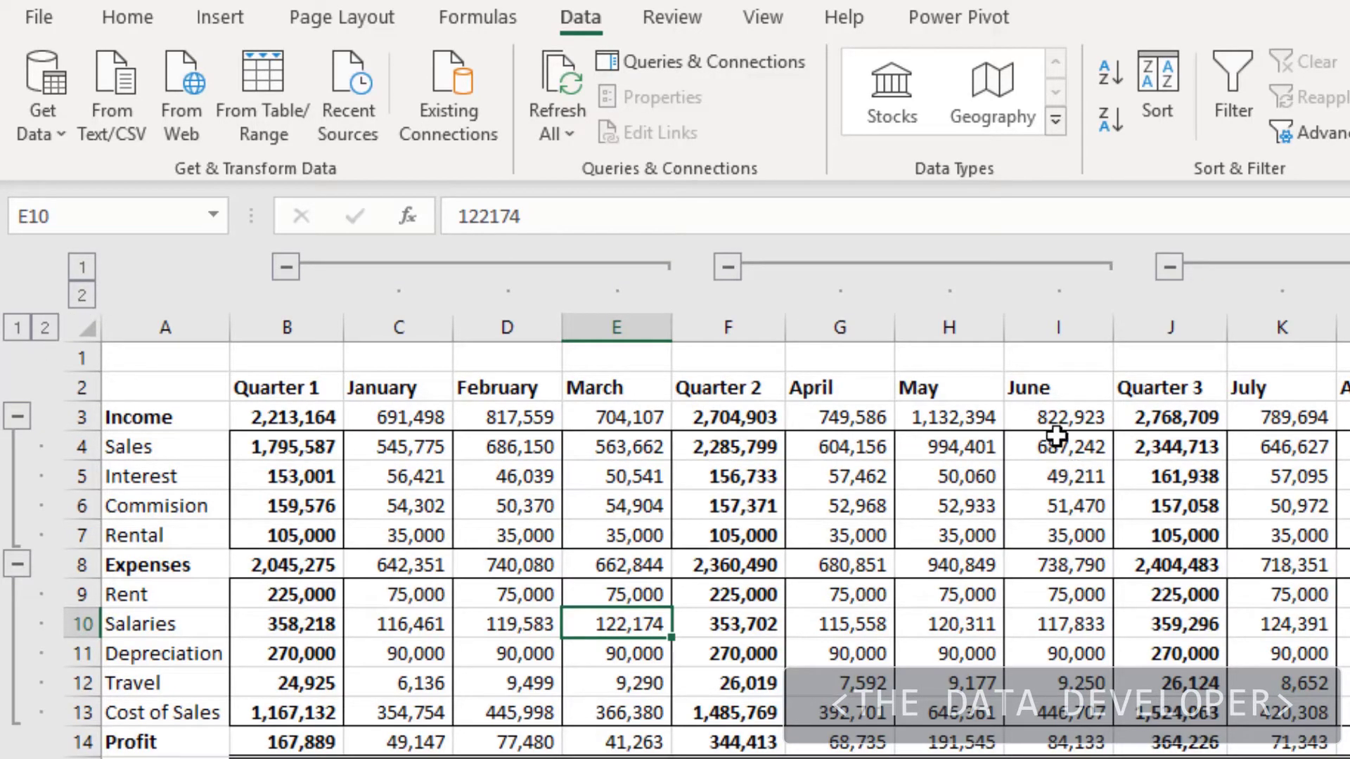
# Step: Ungroup the April to June columns (G to I) under Quarter 2
pyautogui.click(1040, 388)
pyautogui.moveTo(965, 390); pyautogui.dragTo(845, 391)
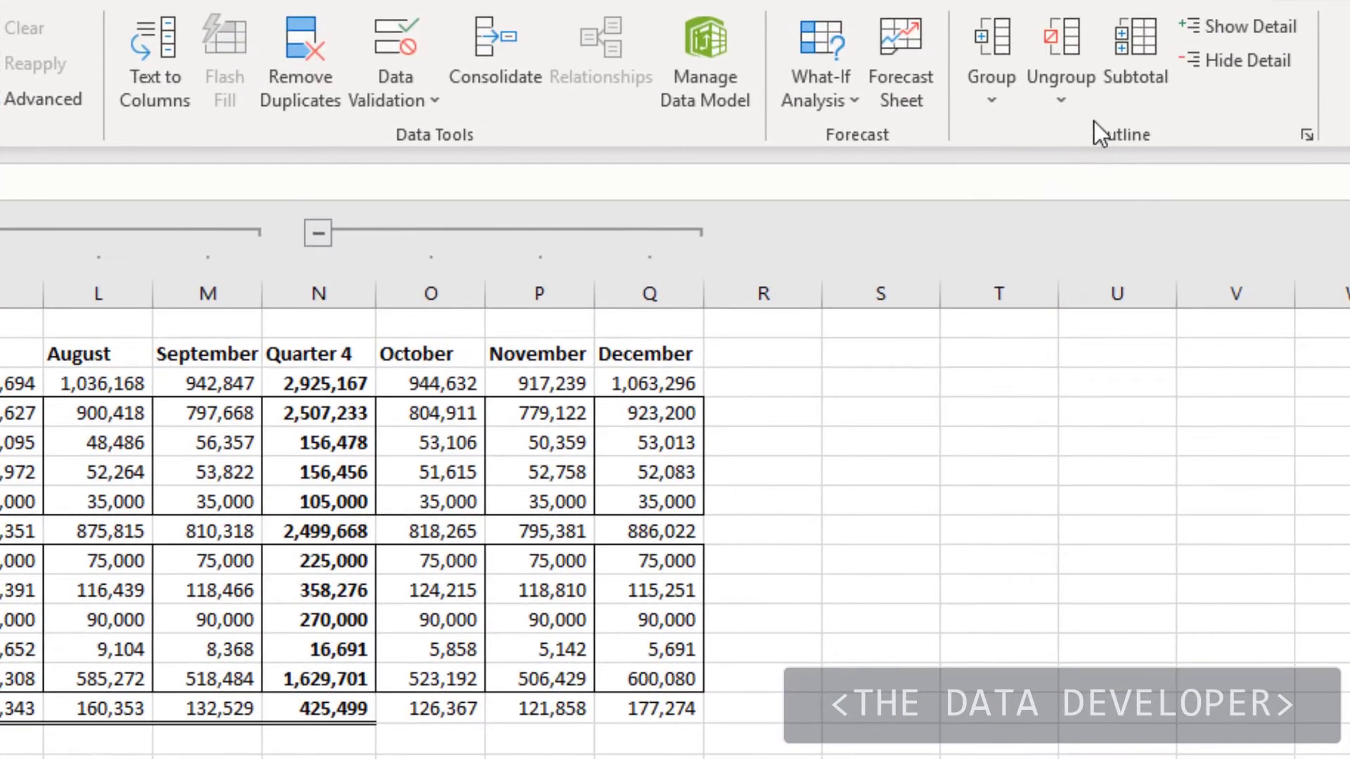
pyautogui.click(1057, 108)
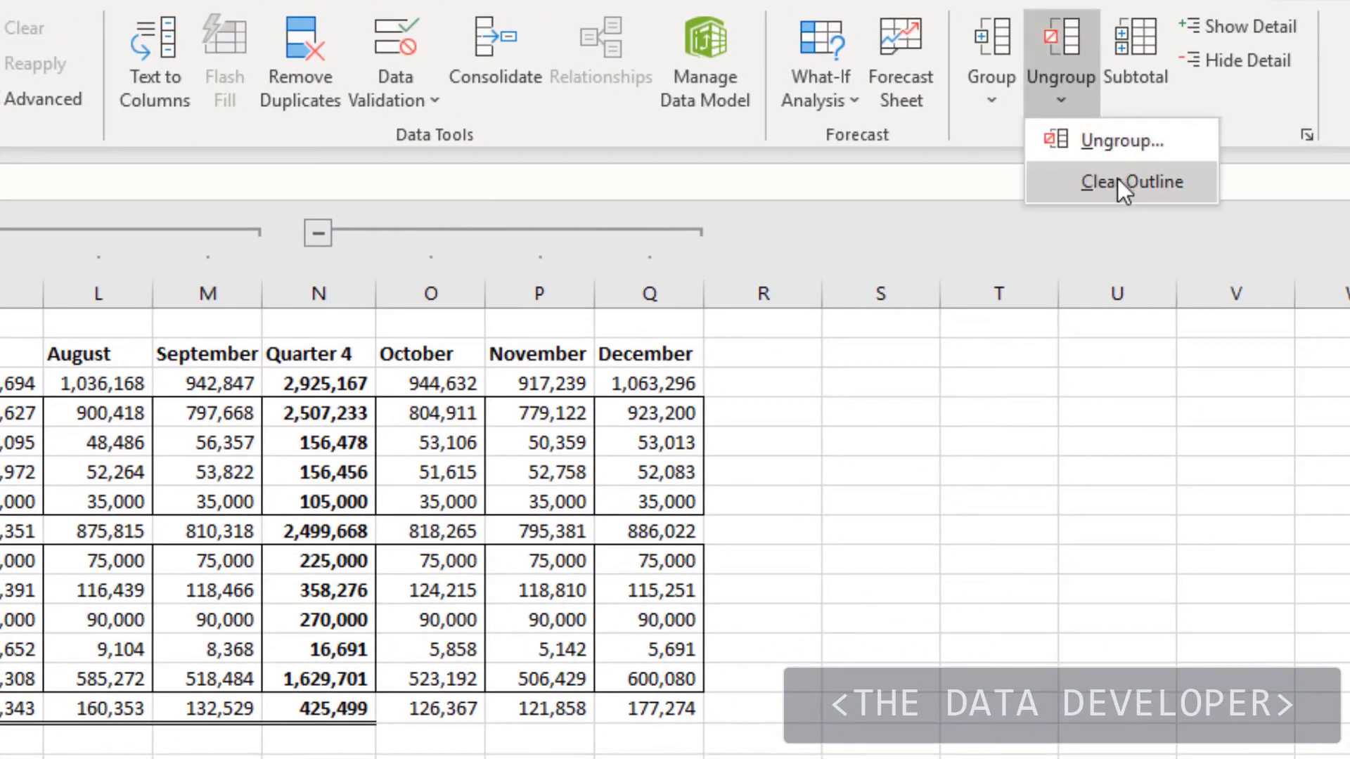
pyautogui.click(1113, 141)
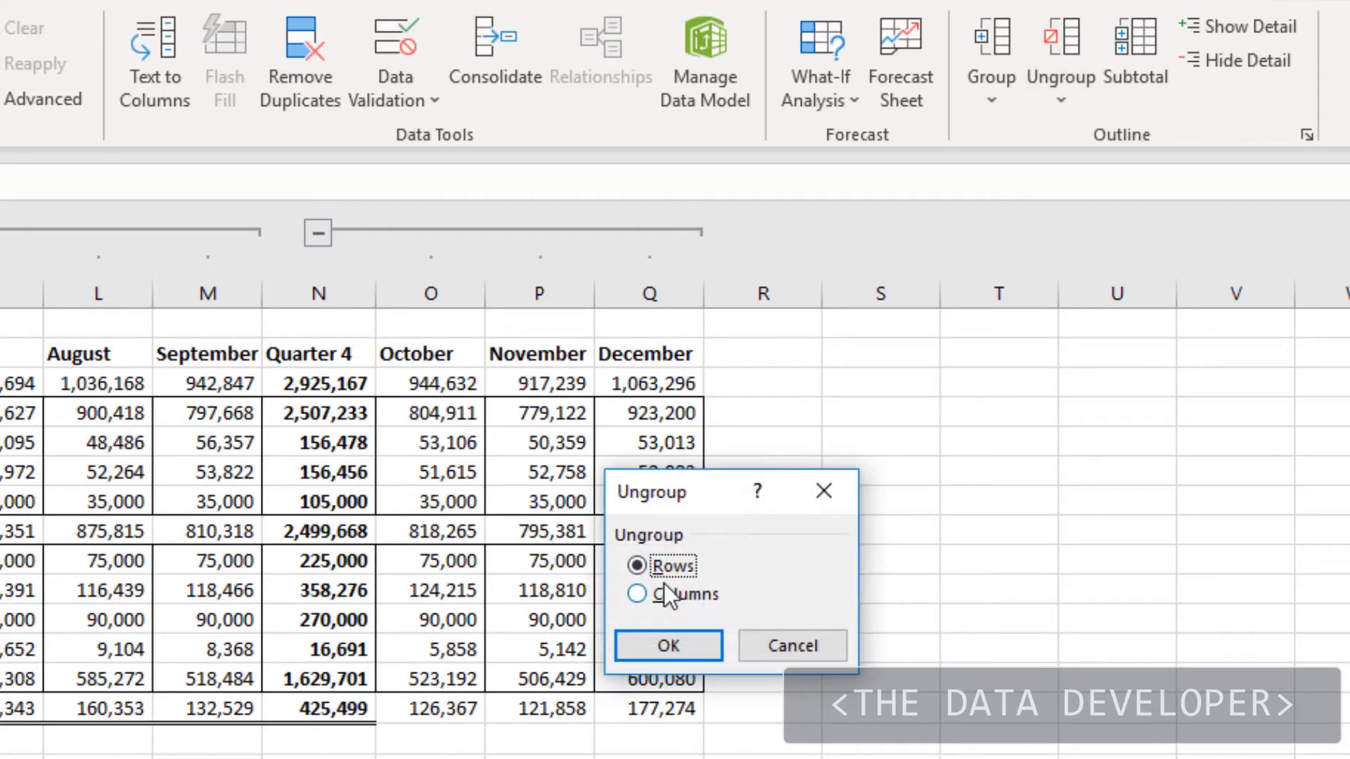
pyautogui.click(639, 596)
pyautogui.click(669, 646)
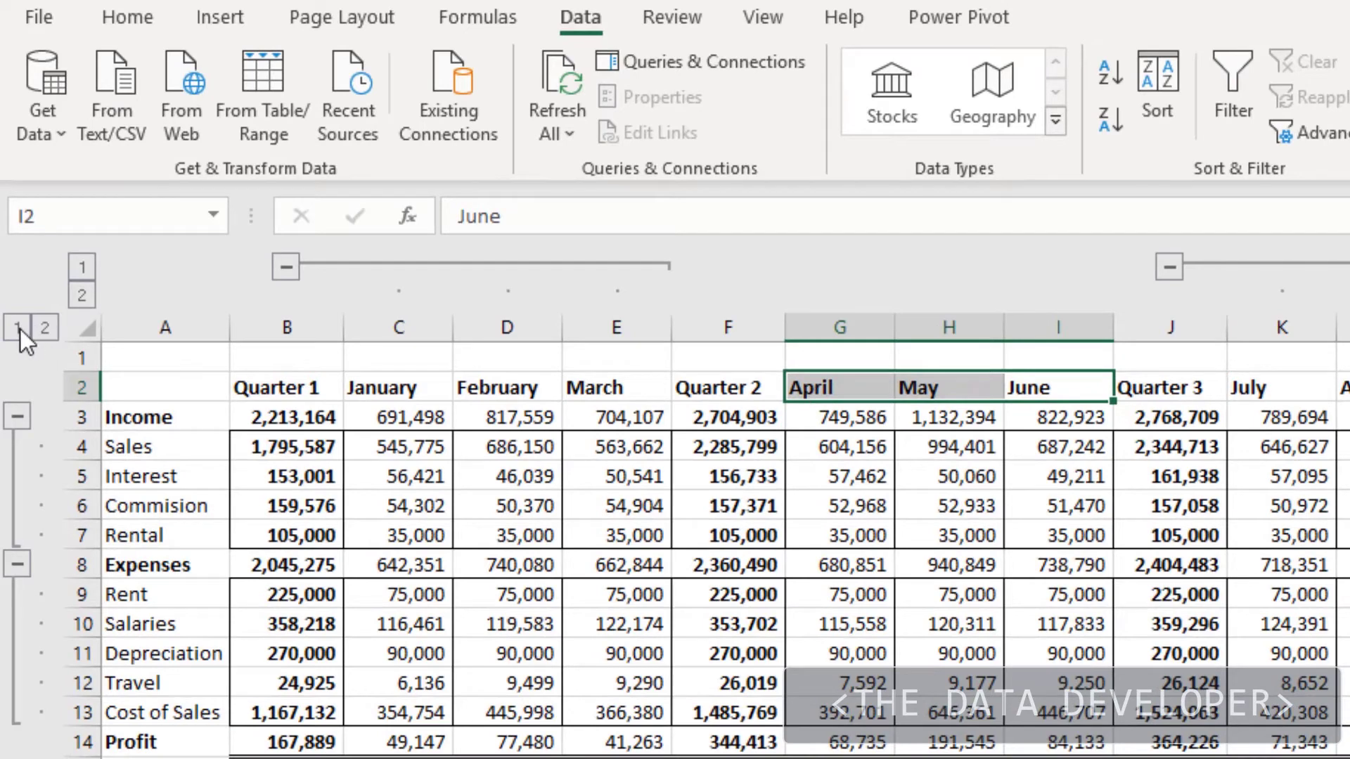
# Step: Collapse the remaining row and column groups to outline level 1
pyautogui.click(19, 328)
pyautogui.click(82, 267)
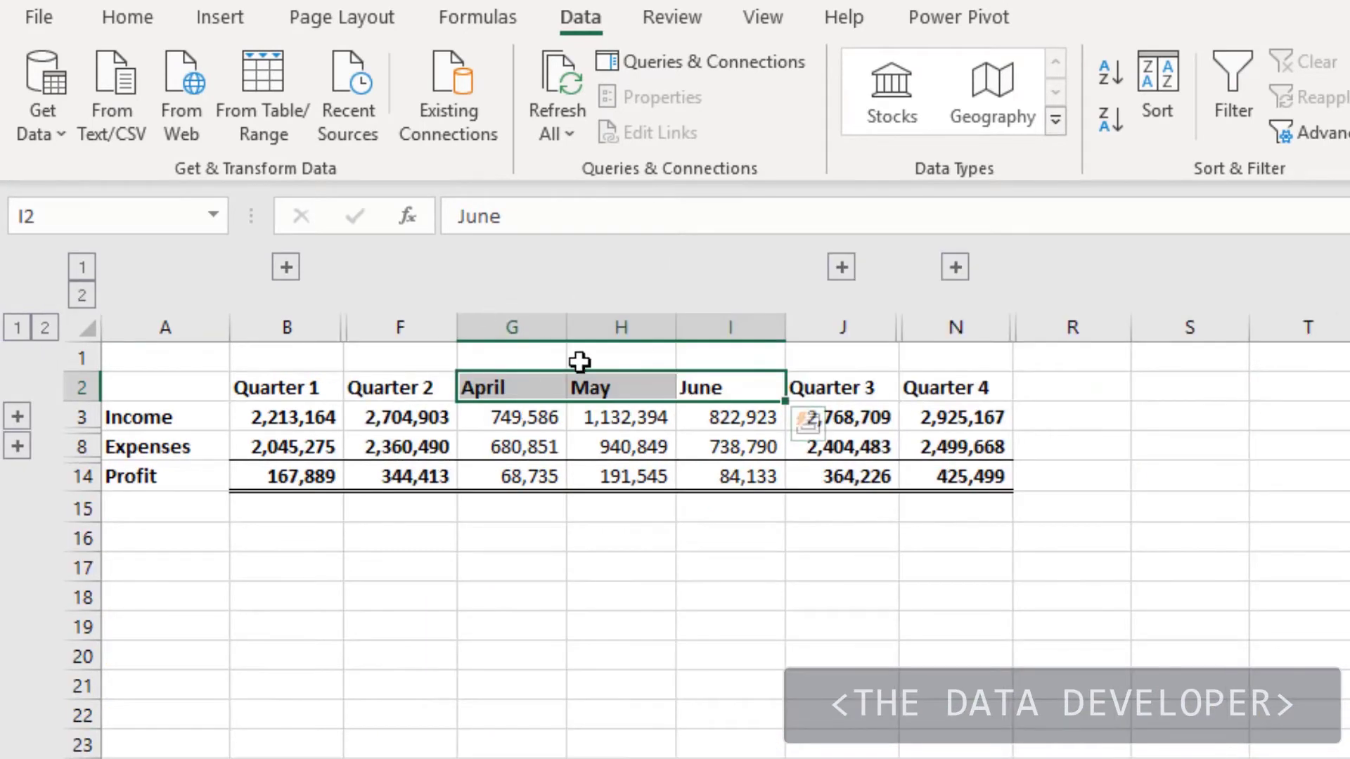
pyautogui.click(542, 571)
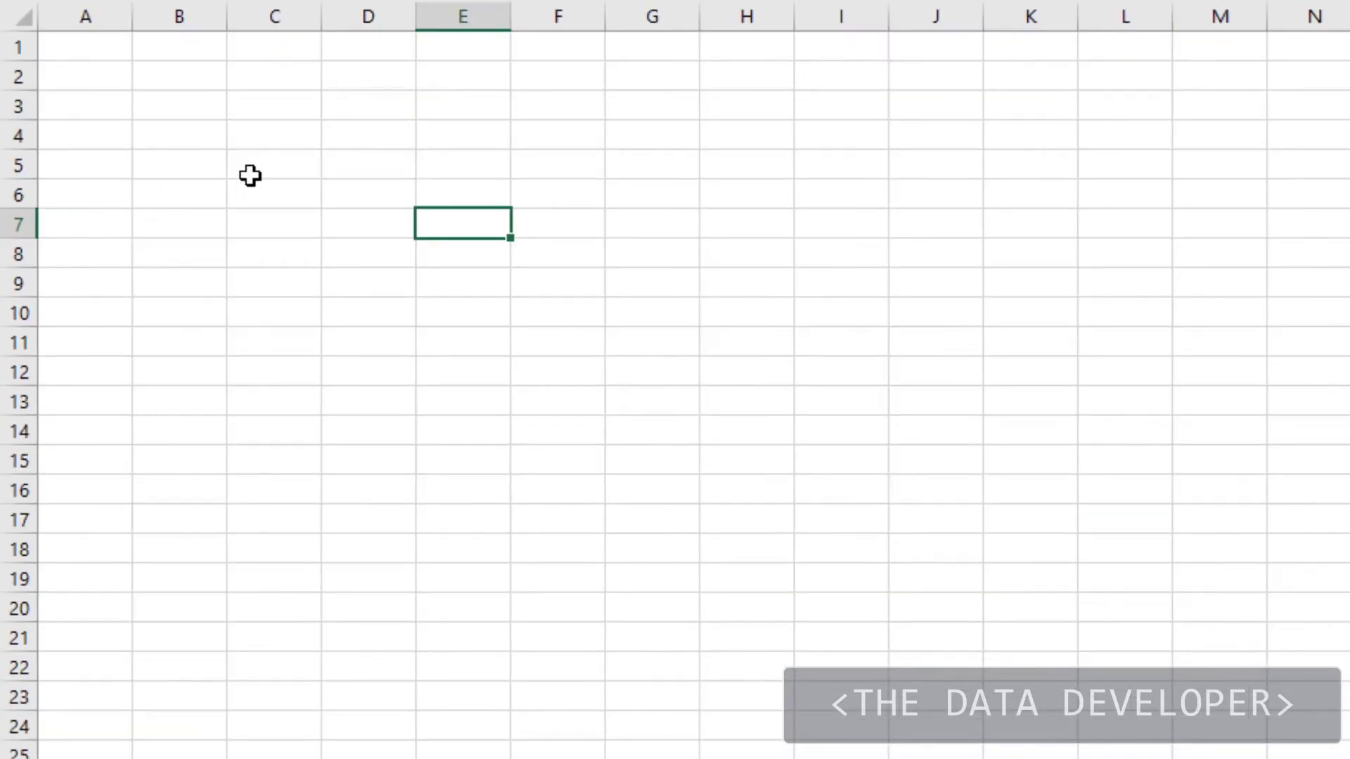
# Step: Fill cells C5:C17 of the blank sheet with random four-digit numbers kept as fixed values
pyautogui.moveTo(259, 169); pyautogui.dragTo(289, 527)
pyautogui.write('=r')
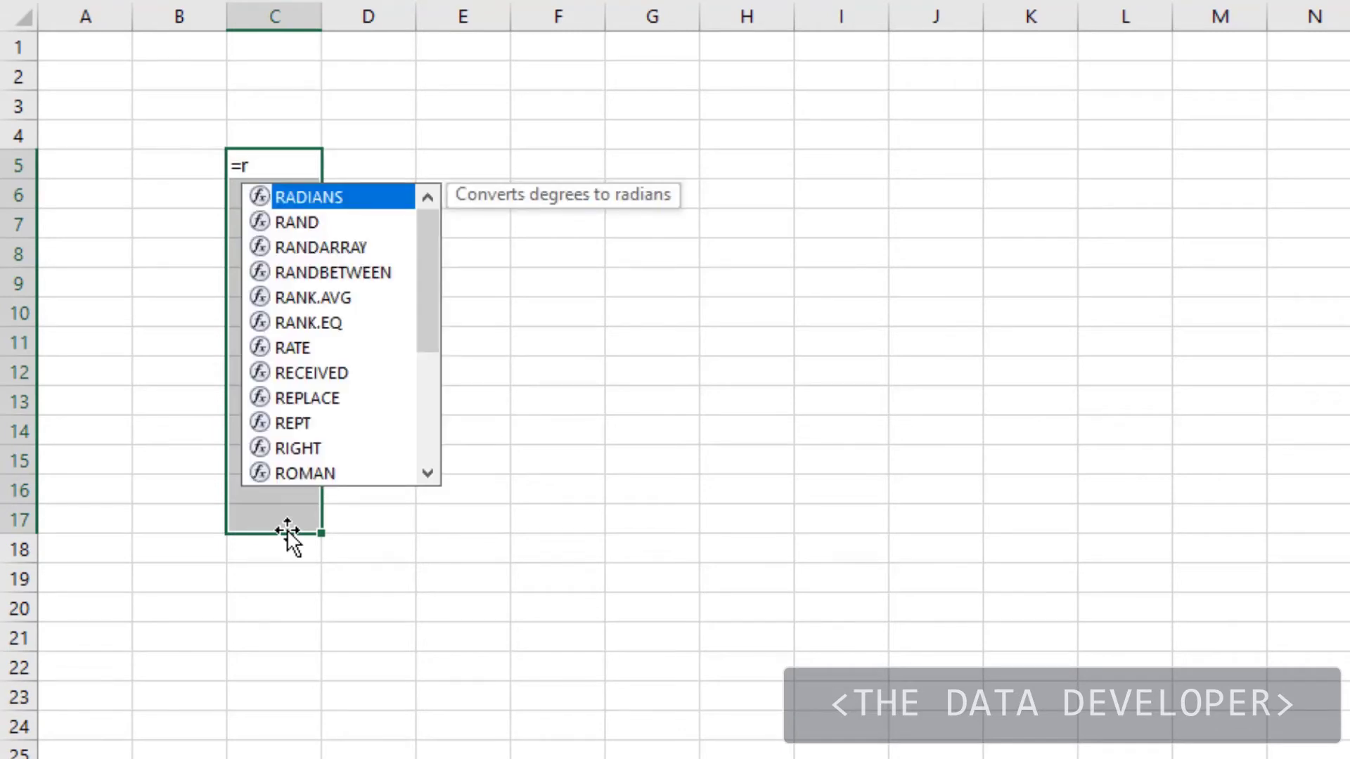
pyautogui.press('Down')
pyautogui.press('Down')
pyautogui.press('Escape')
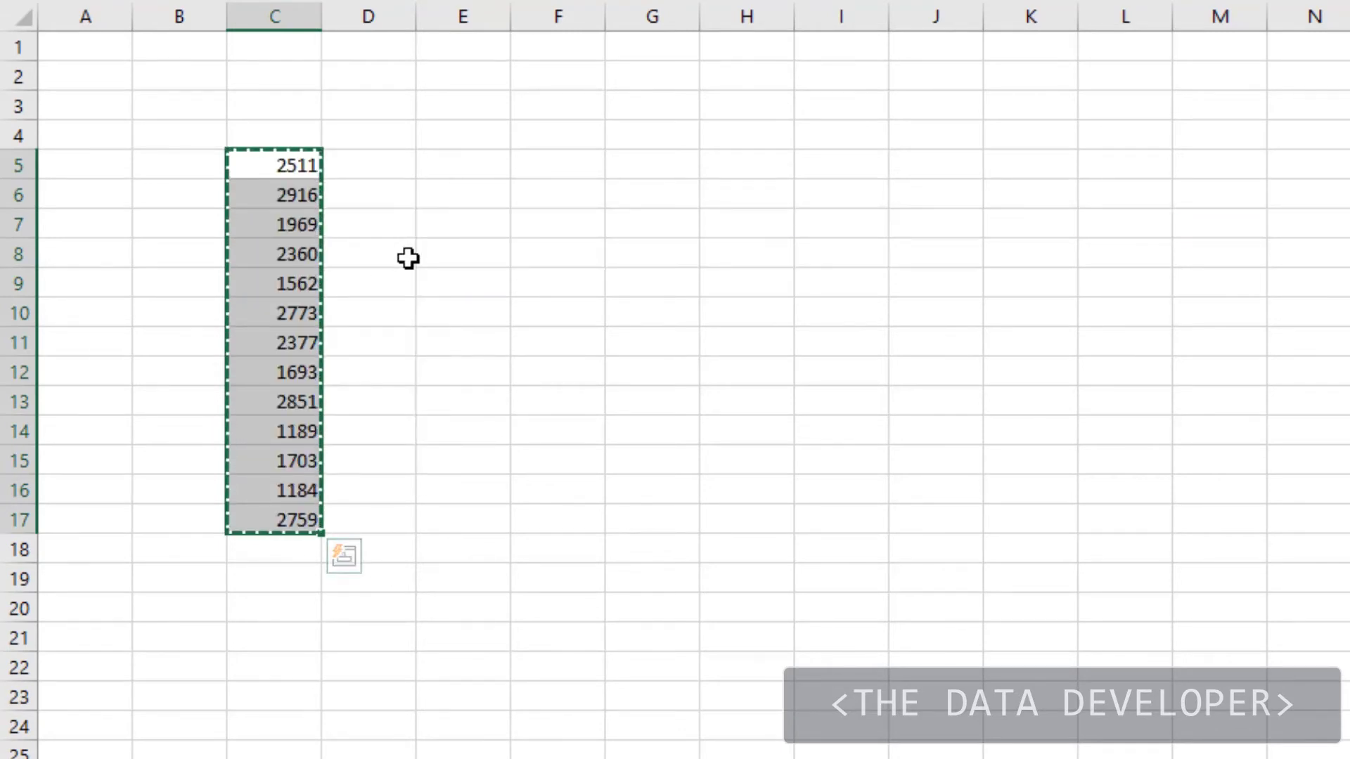
pyautogui.click(403, 253)
pyautogui.press('Escape')
# Step: Group rows 5 to 17 containing the random numbers and collapse them to outline level 1
pyautogui.moveTo(259, 160); pyautogui.dragTo(289, 521)
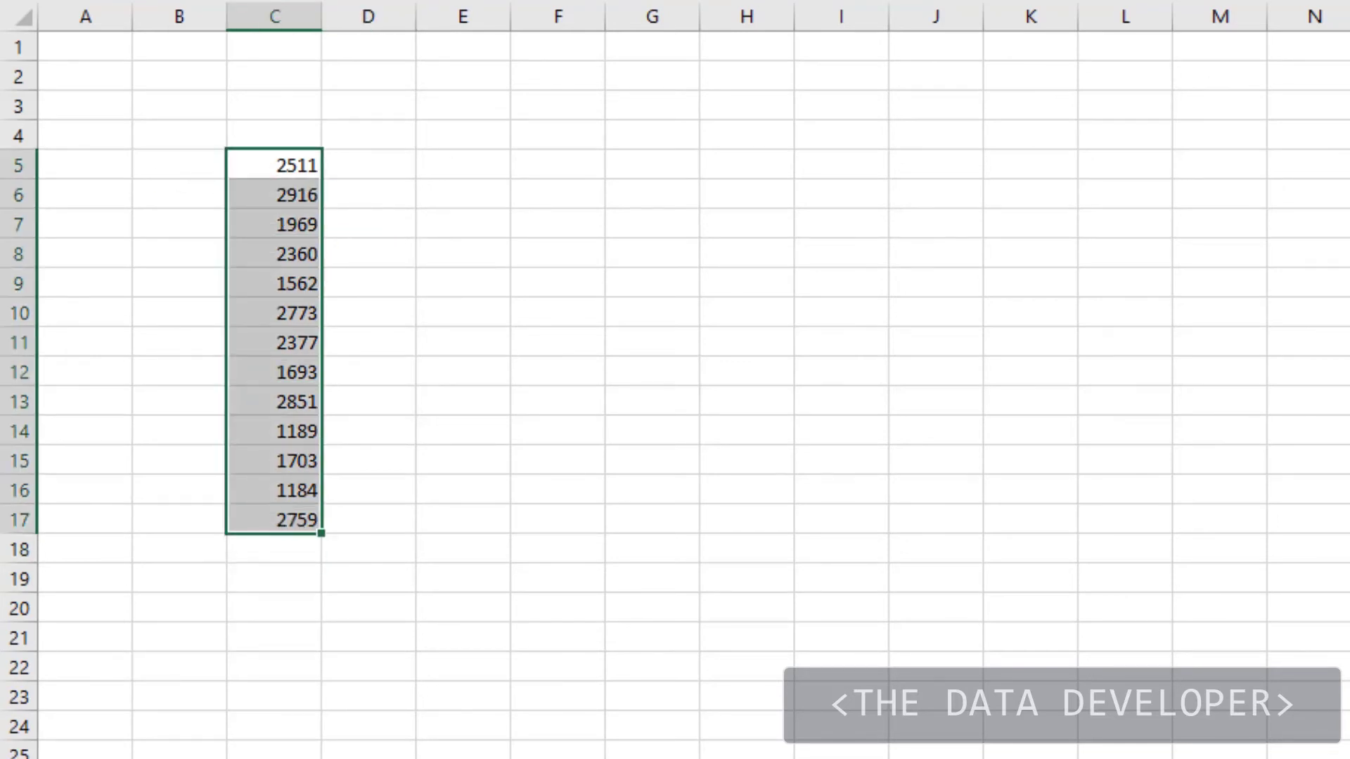
pyautogui.hotkey('shift', 'alt', 'Right')
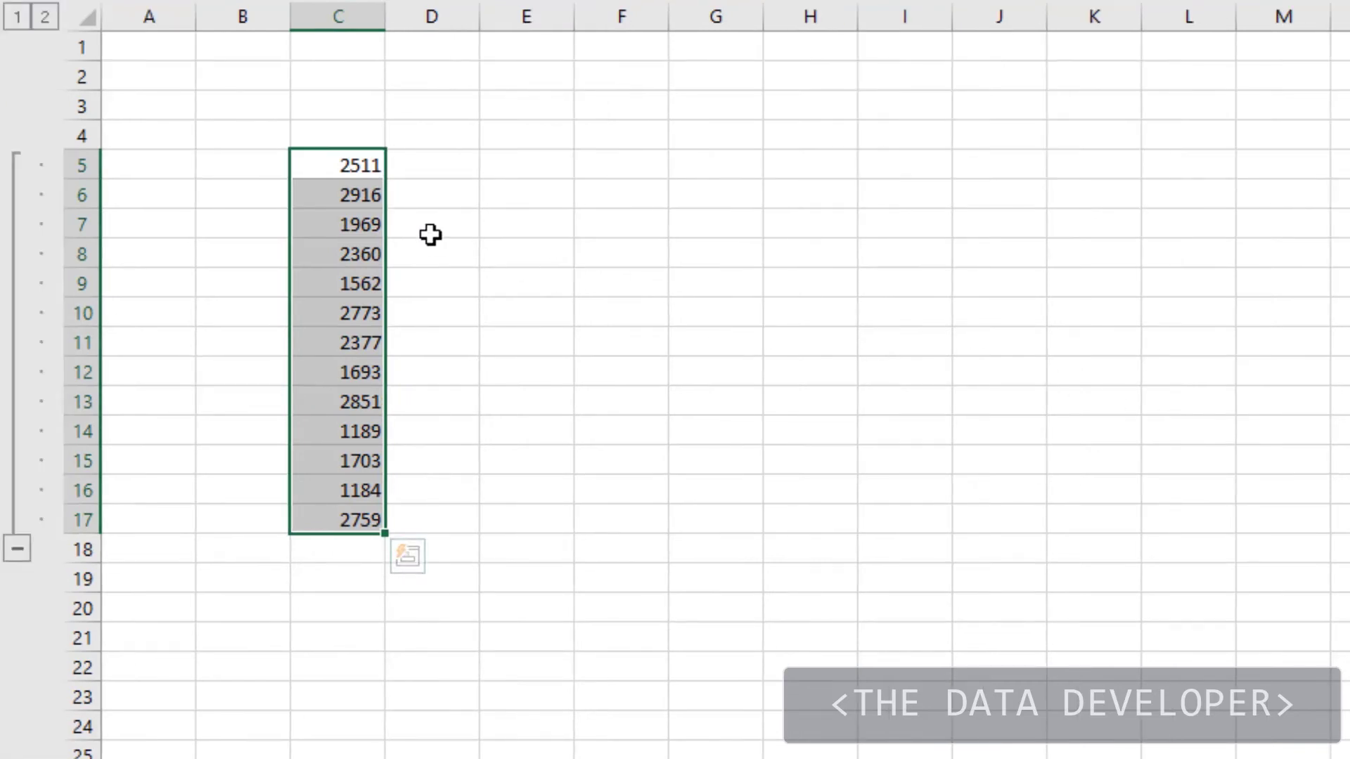
pyautogui.click(526, 223)
pyautogui.click(16, 18)
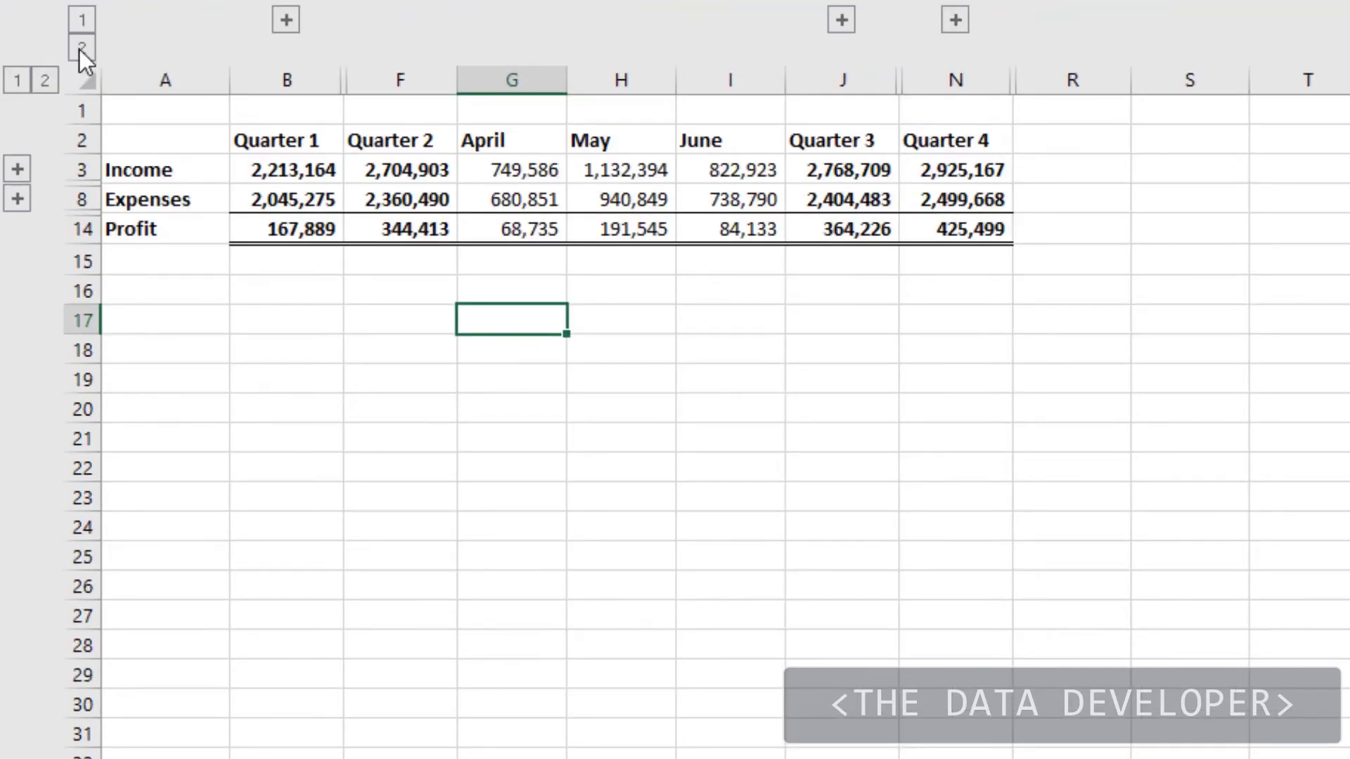
# Step: On the report sheet, expand all columns and rows to level 2 and select the January to March Income cells feeding the Quarter 1 total
pyautogui.click(81, 47)
pyautogui.click(44, 80)
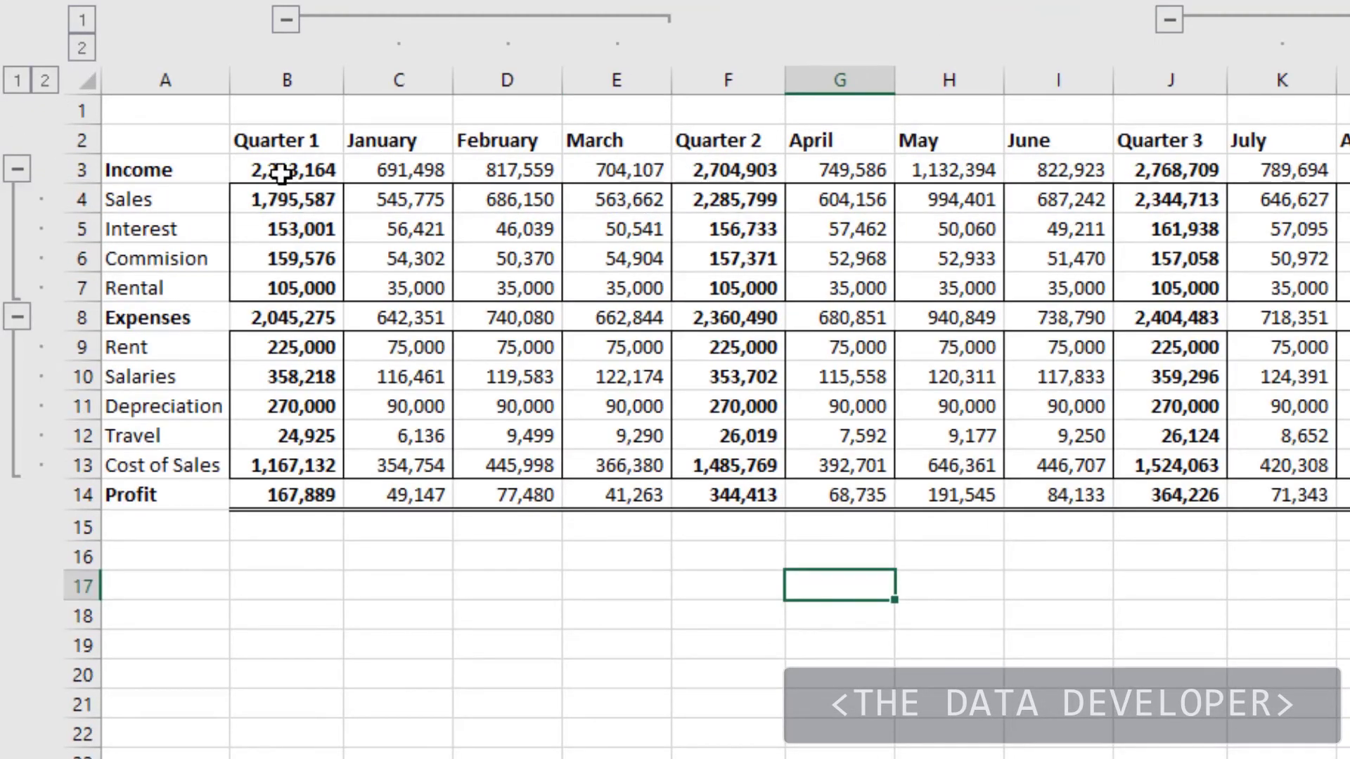
pyautogui.click(281, 175)
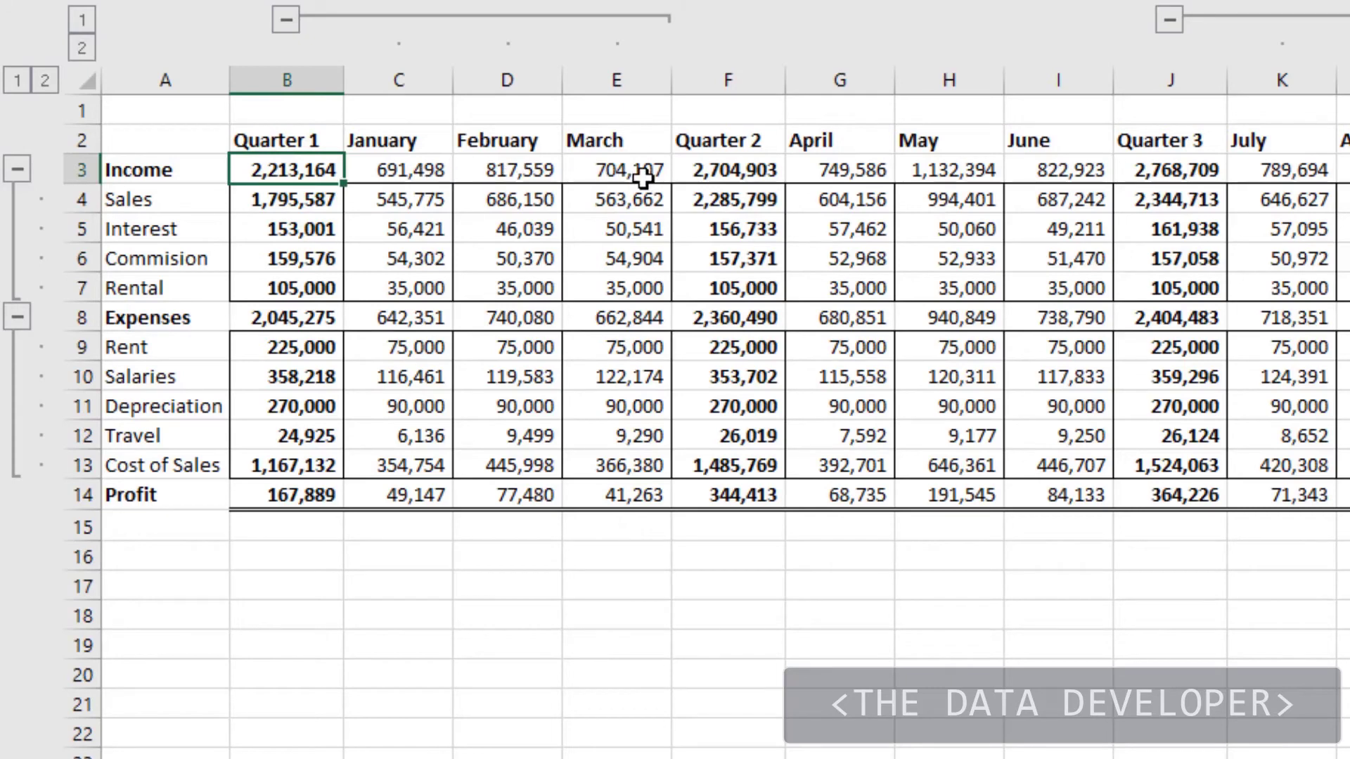
pyautogui.moveTo(642, 178); pyautogui.dragTo(414, 173)
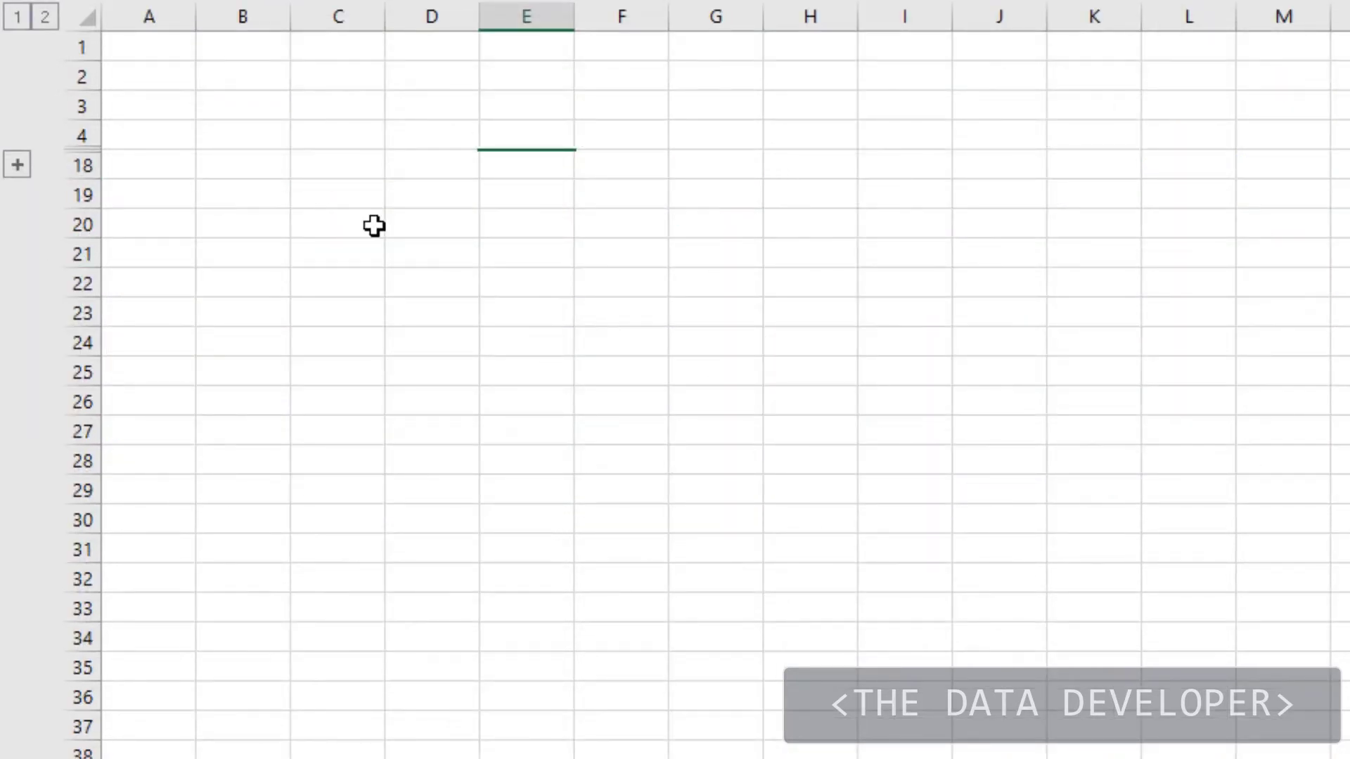
# Step: On the random-number sheet, expand and re-collapse the grouped rows 5 to 17 several times
pyautogui.click(371, 225)
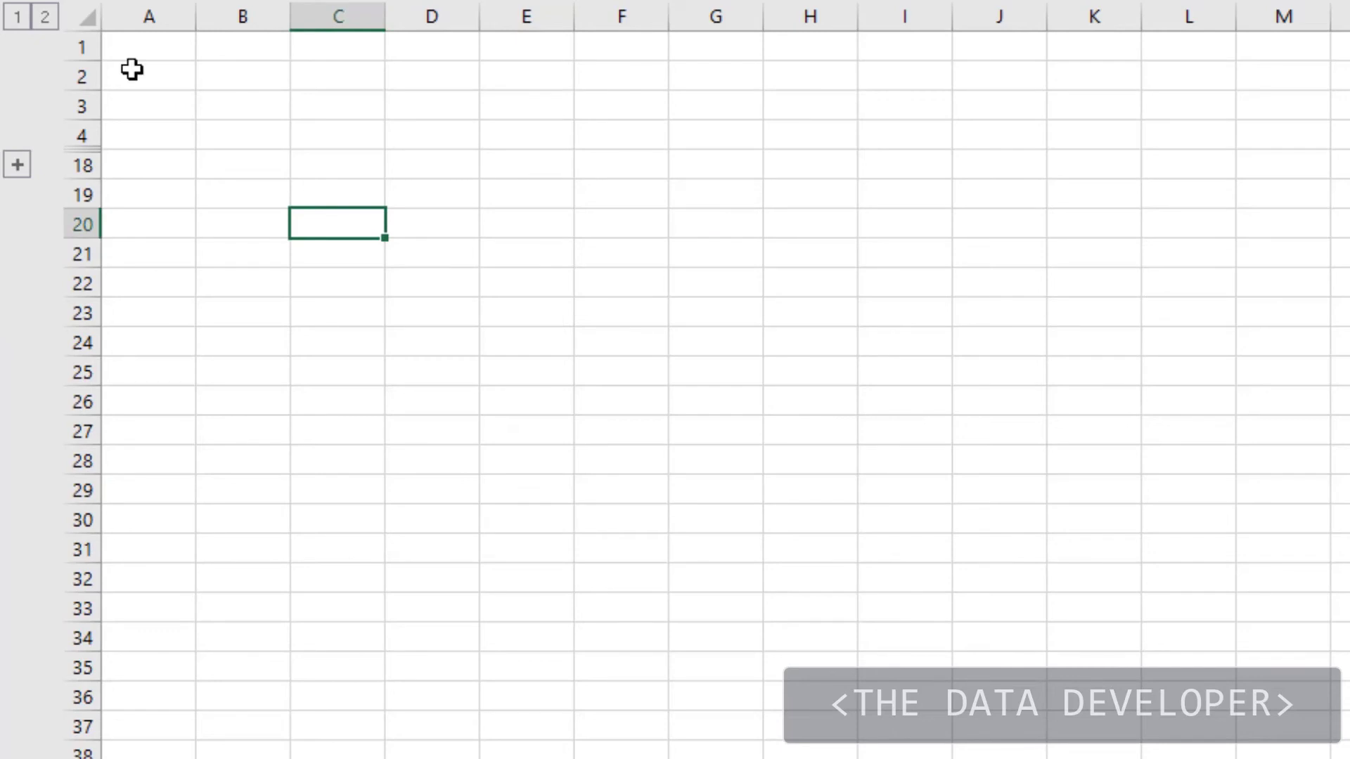
pyautogui.click(17, 165)
pyautogui.click(17, 550)
pyautogui.click(291, 316)
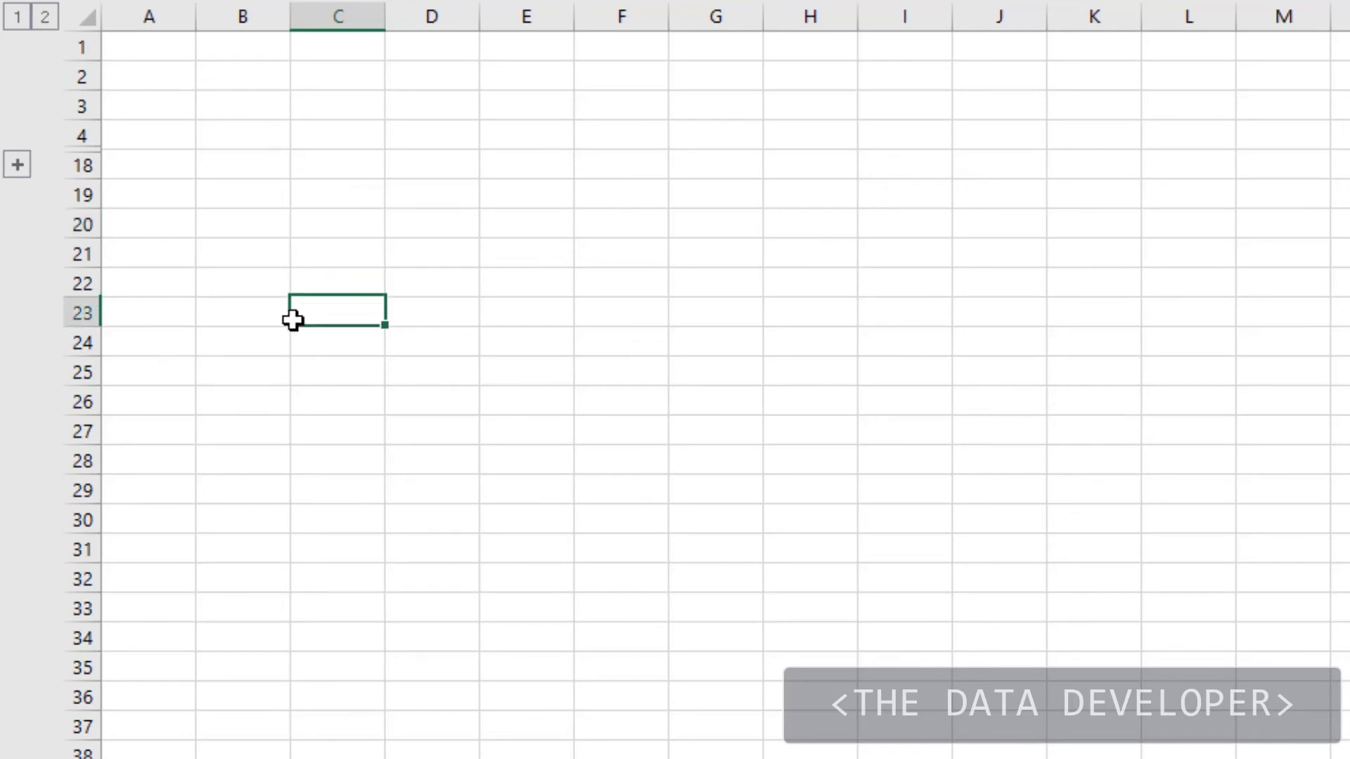
pyautogui.click(17, 164)
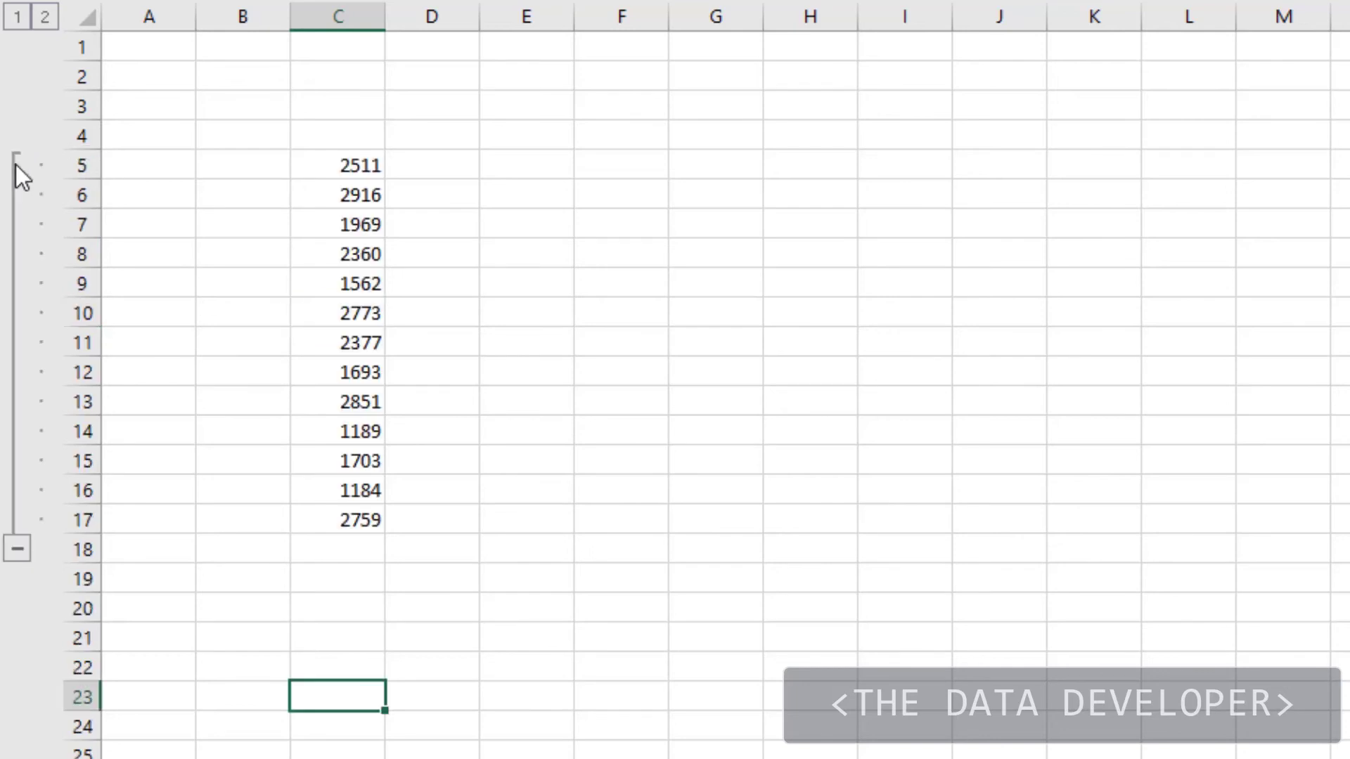
pyautogui.click(15, 549)
pyautogui.click(239, 109)
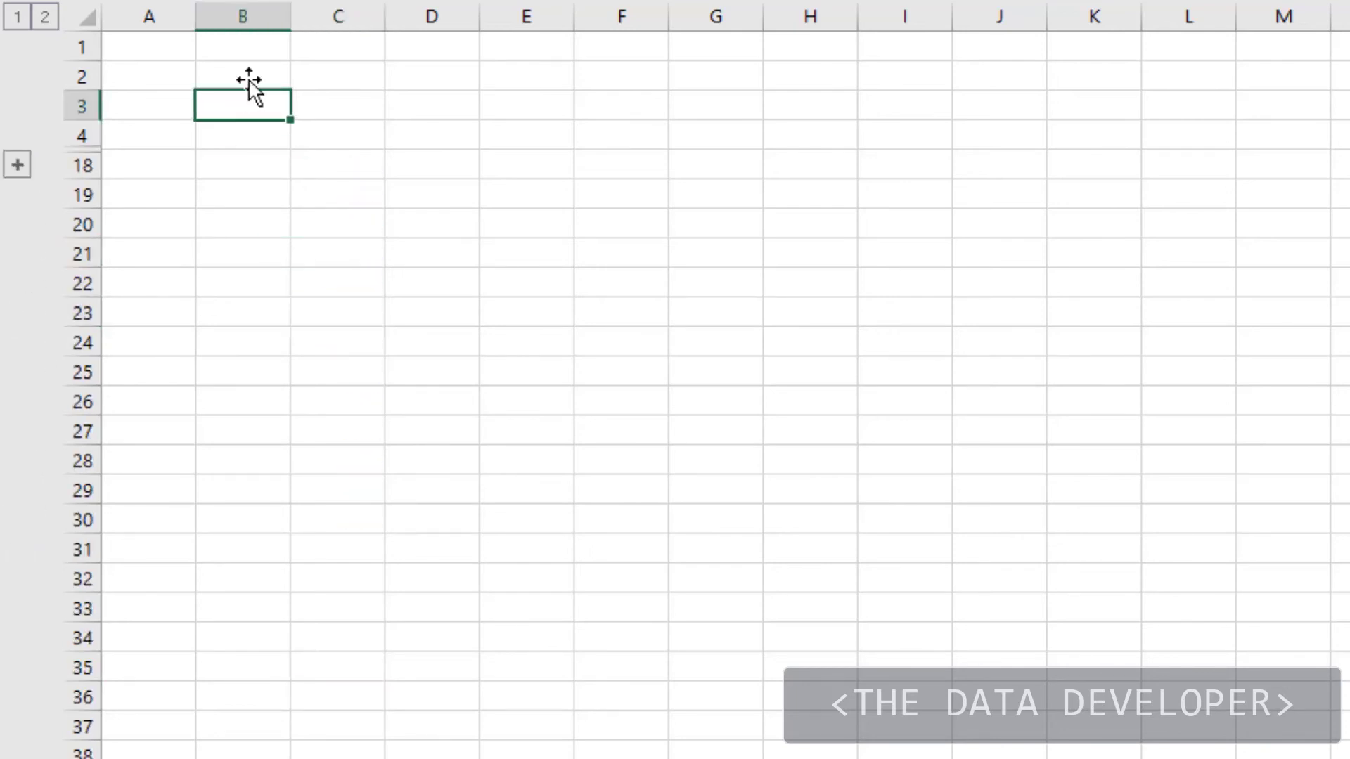
pyautogui.click(16, 166)
pyautogui.click(18, 553)
# Step: Enter the label "More" in cell A4 above the collapsed group, then expand rows 5 to 17
pyautogui.click(141, 137)
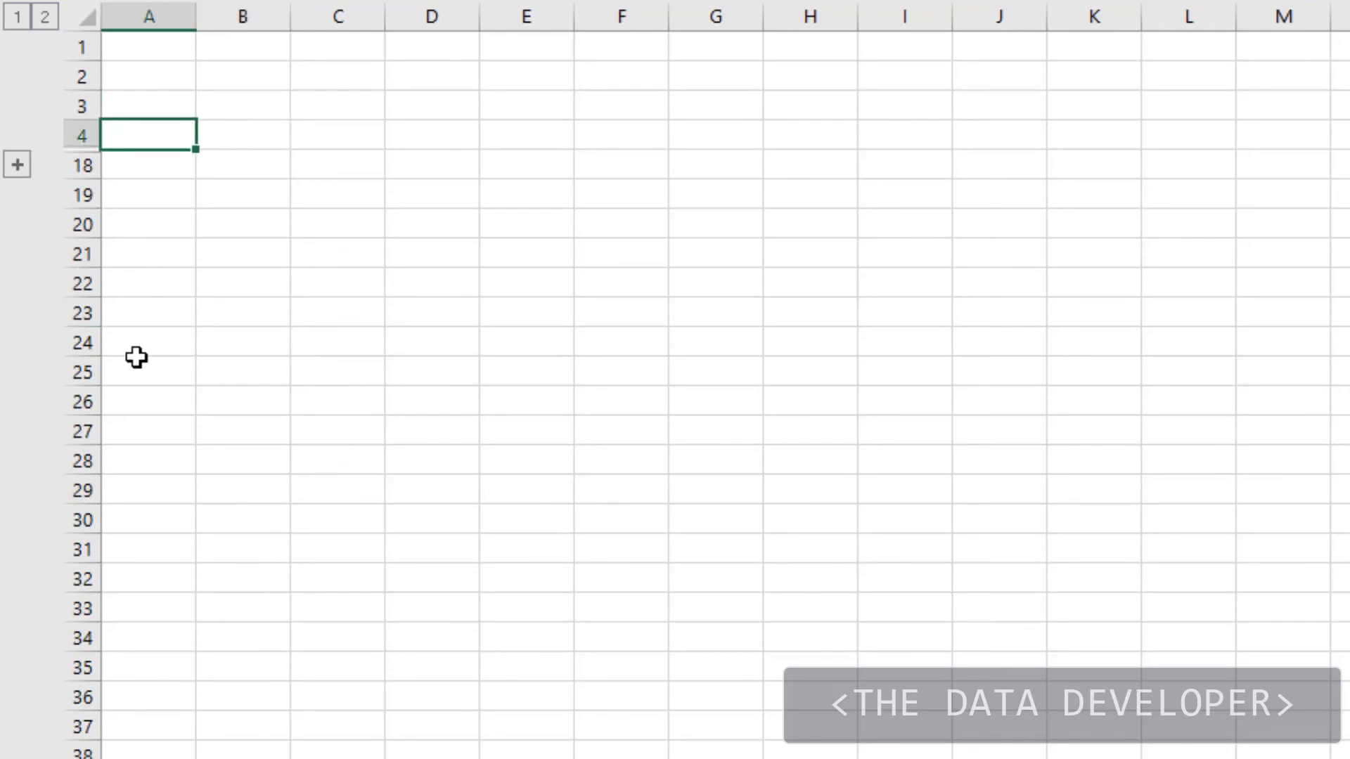
pyautogui.write('mORE')
pyautogui.press('BackSpace')
pyautogui.press('BackSpace')
pyautogui.press('BackSpace')
pyautogui.press('BackSpace')
pyautogui.write('More')
pyautogui.press('Return')
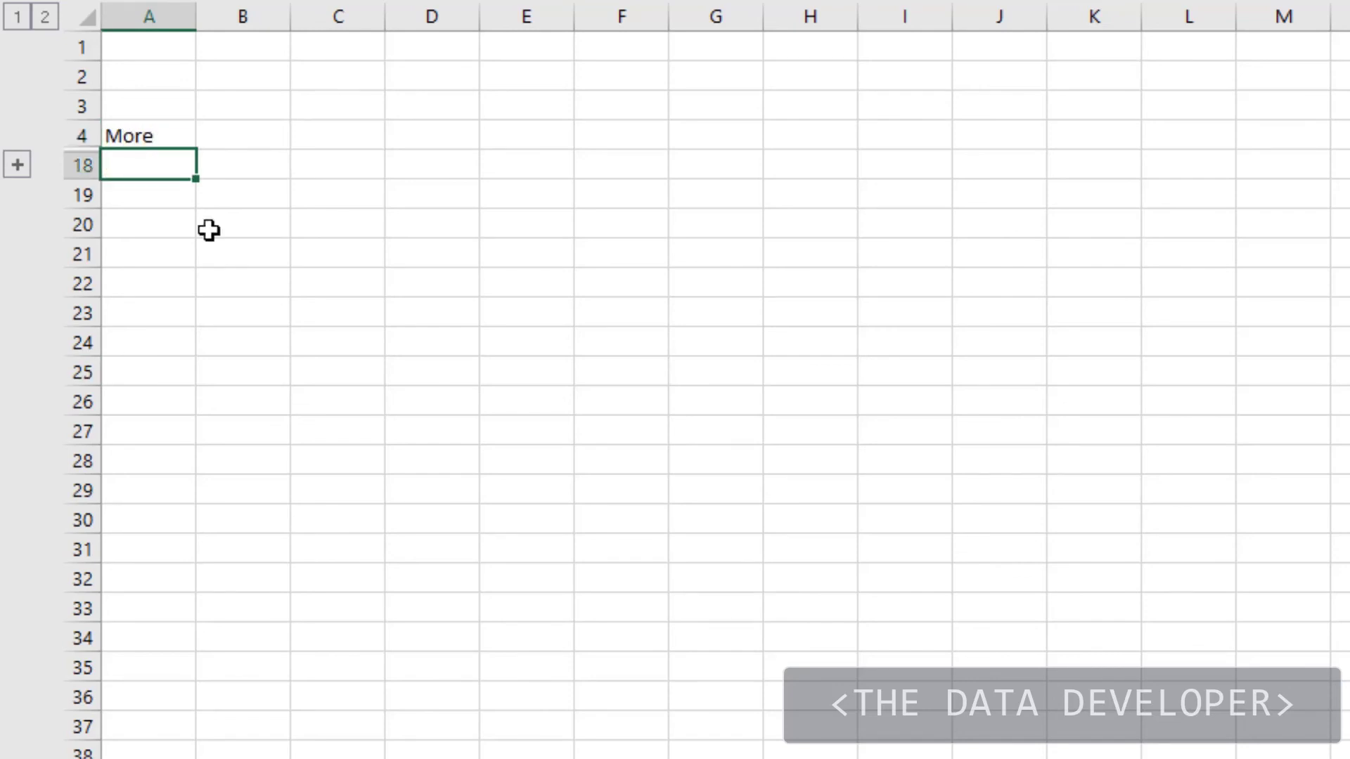
pyautogui.click(17, 166)
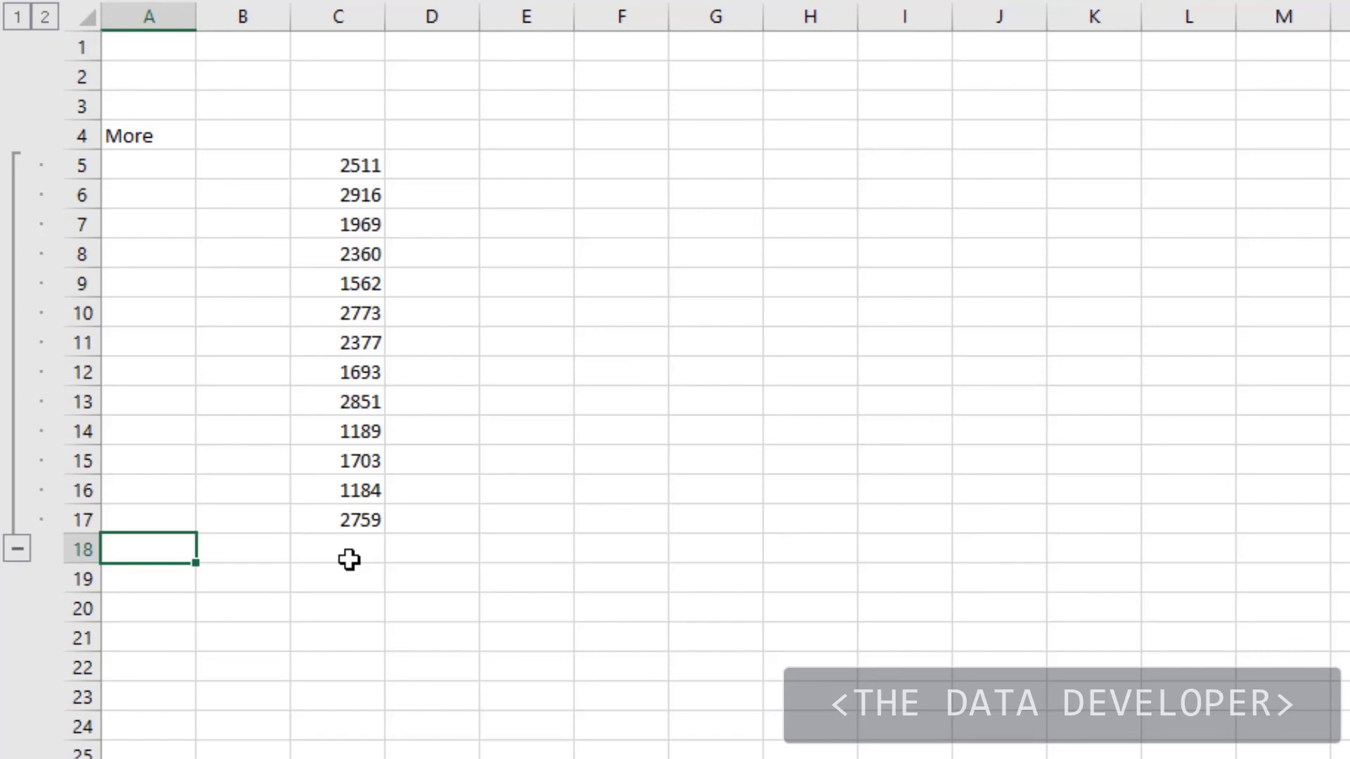
pyautogui.click(468, 566)
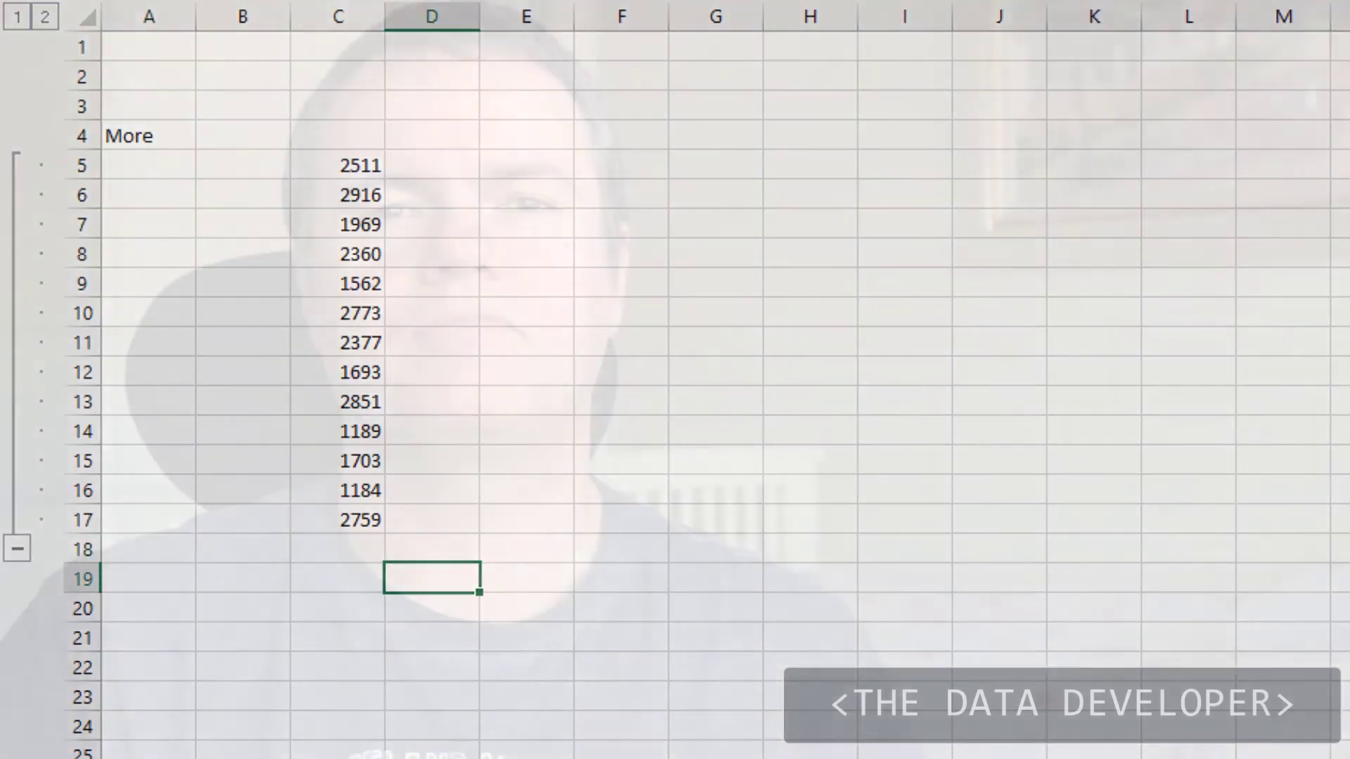